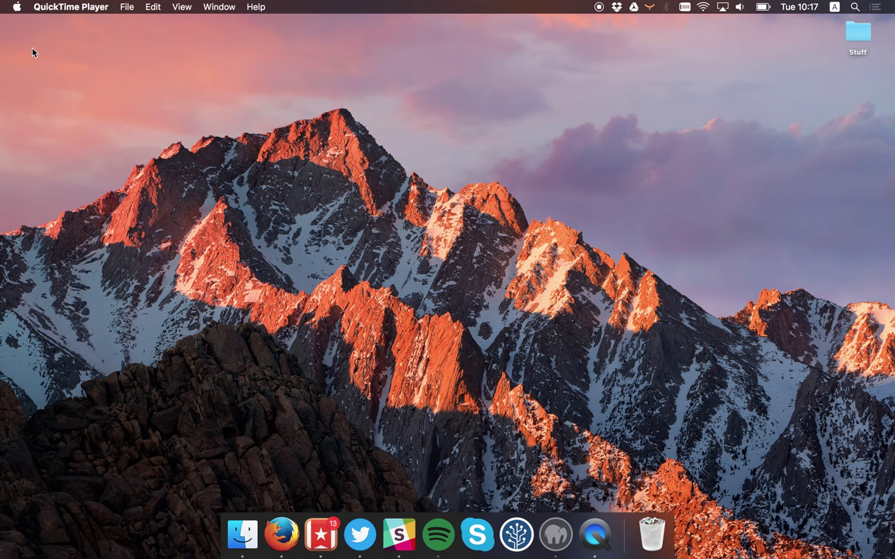
# Browse the Apple, Edit and QuickTime Player menus to see system options like restart and shut down
pyautogui.click(17, 9)
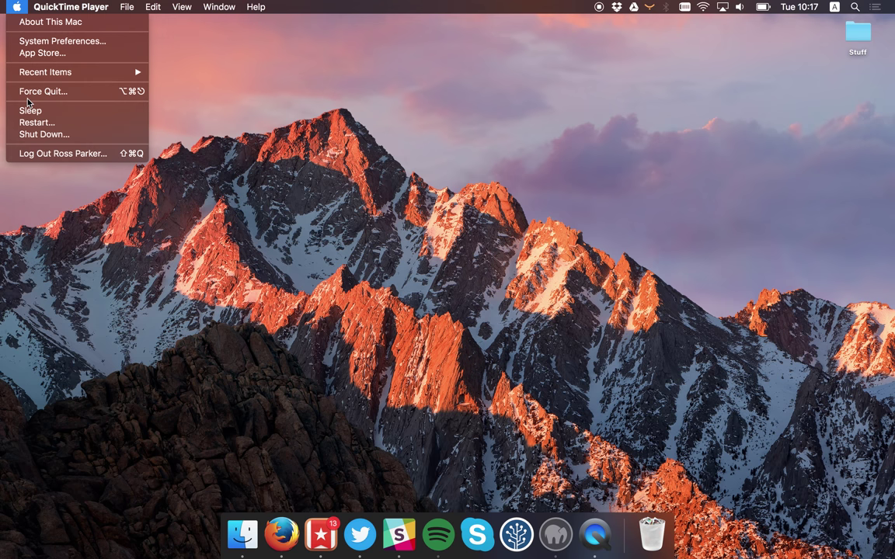
pyautogui.moveTo(150, 10)
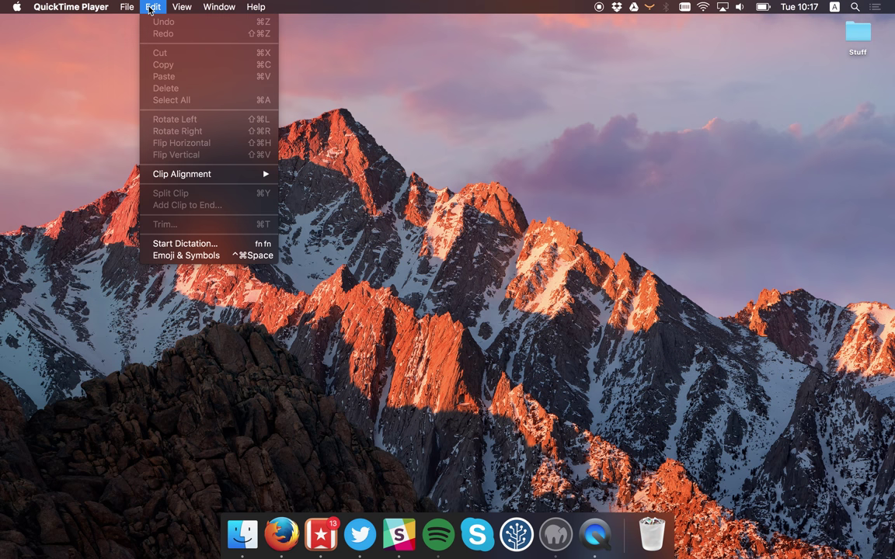
pyautogui.moveTo(87, 13)
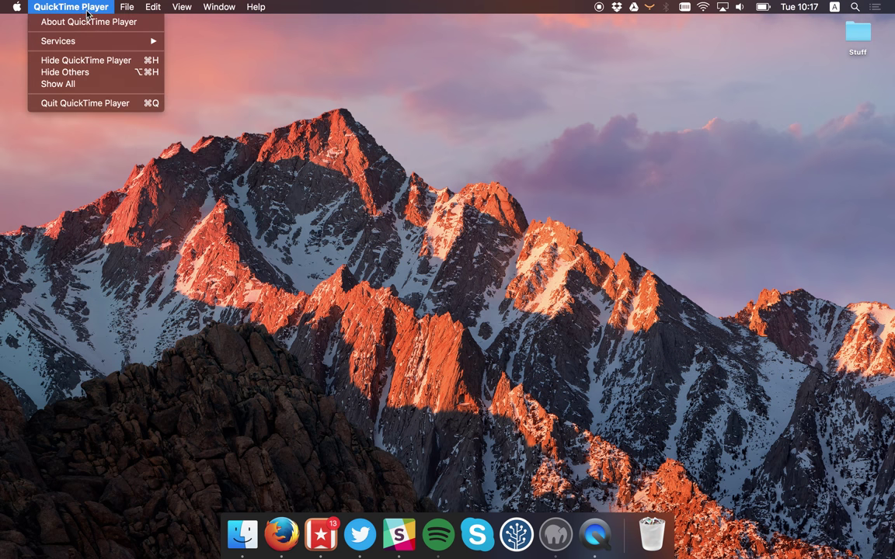
# Open a Finder window on the home folder from the Dock, then close it
pyautogui.click(242, 533)
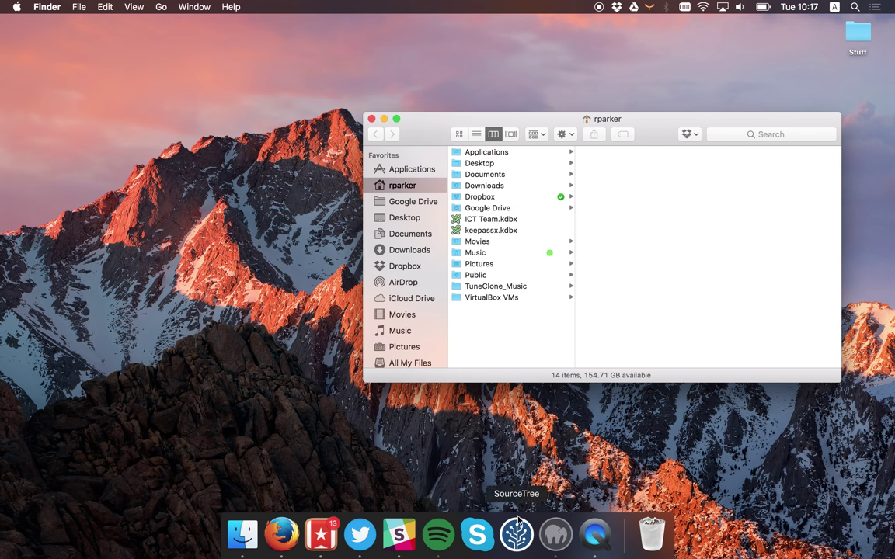
pyautogui.click(371, 119)
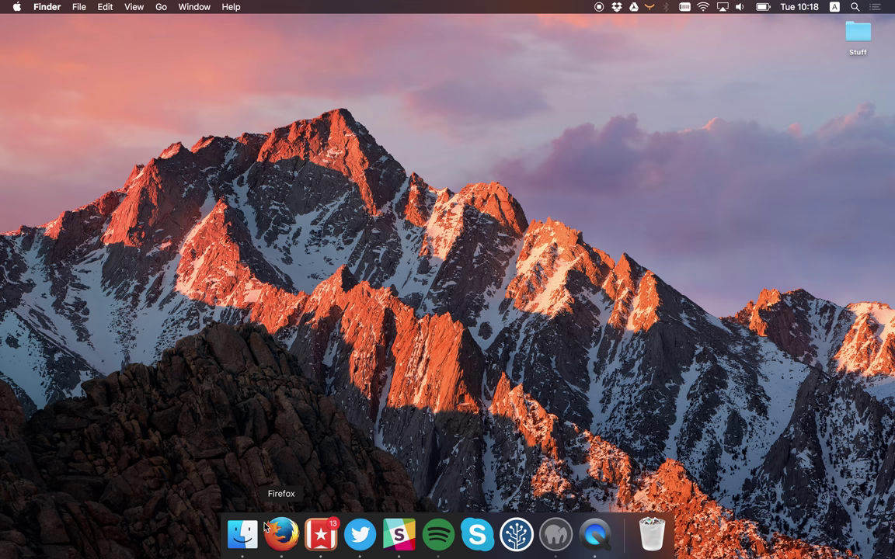
# Show the Applications folder in a new Finder window and launch Preview.app from it
pyautogui.click(240, 535)
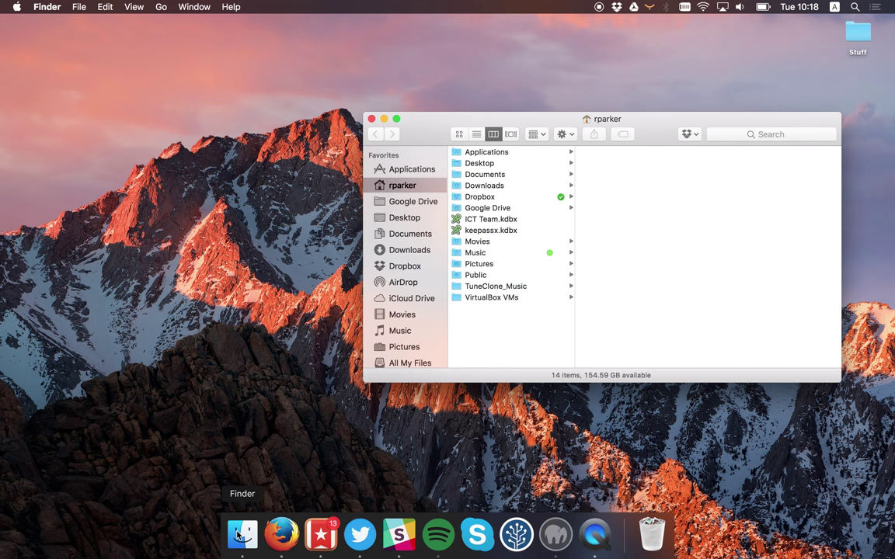
pyautogui.click(409, 170)
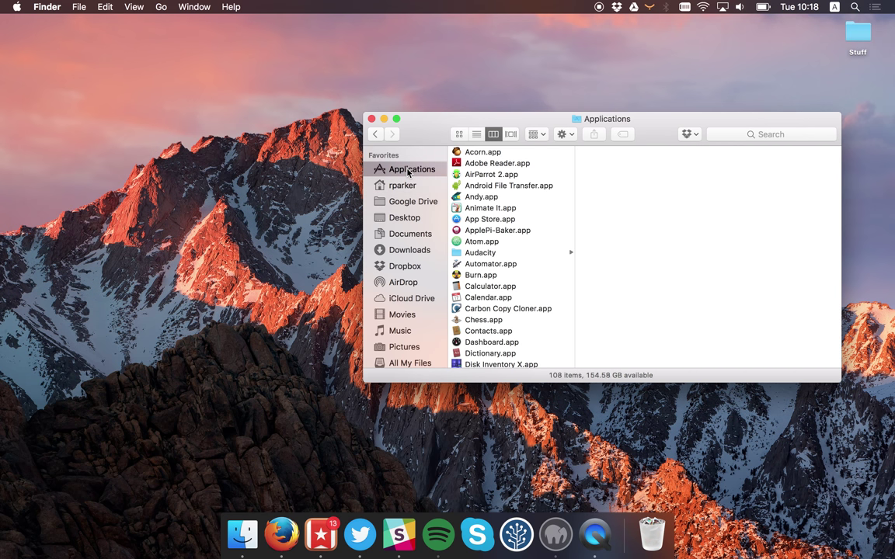
pyautogui.scroll(-10, 521, 272)
pyautogui.scroll(-10, 521, 274)
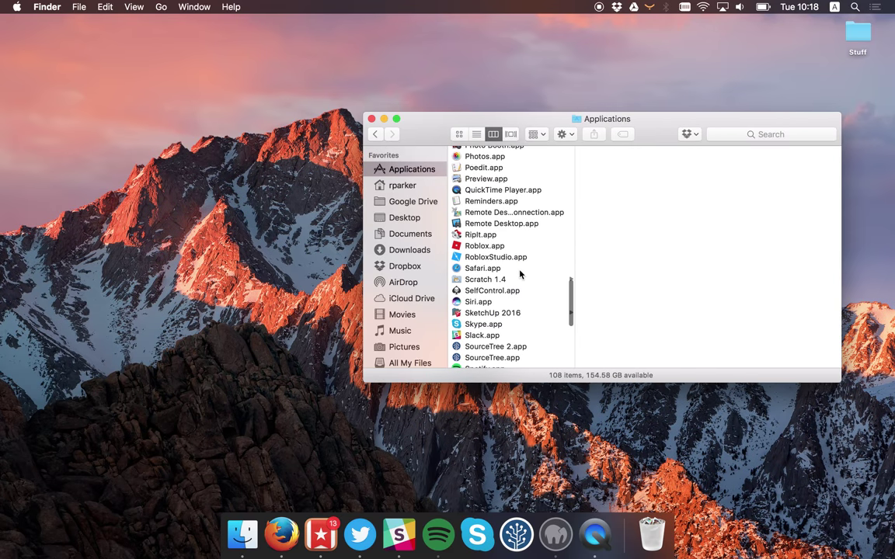
pyautogui.scroll(2, 520, 273)
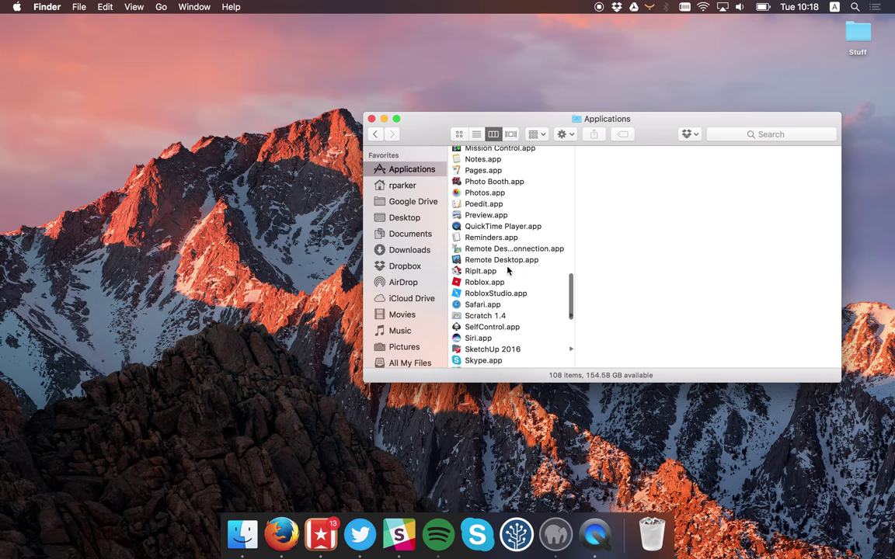
pyautogui.doubleClick(485, 216)
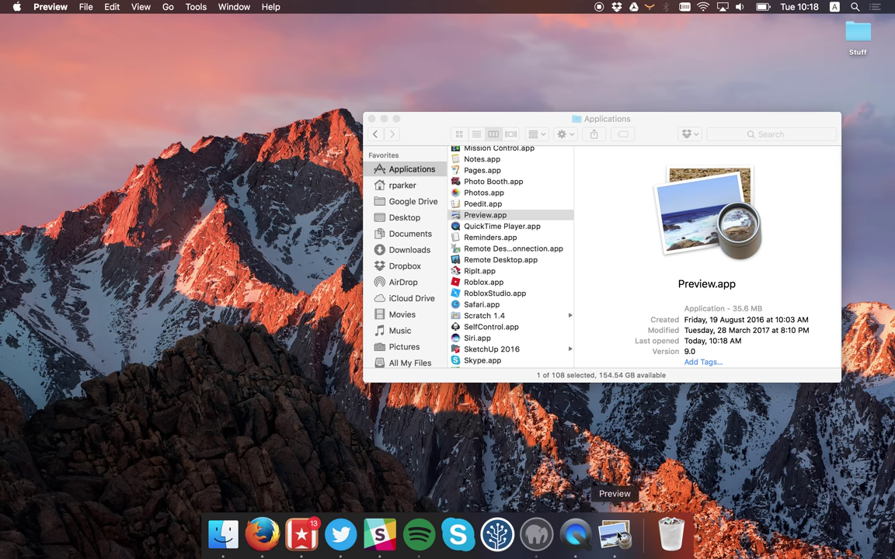
# Quit Preview from its application menu
pyautogui.click(88, 7)
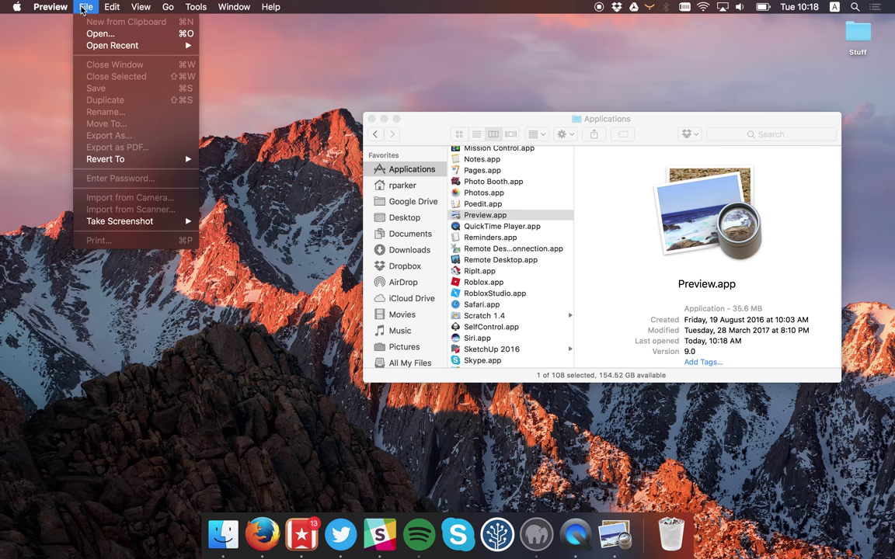
pyautogui.moveTo(50, 7)
pyautogui.click(89, 126)
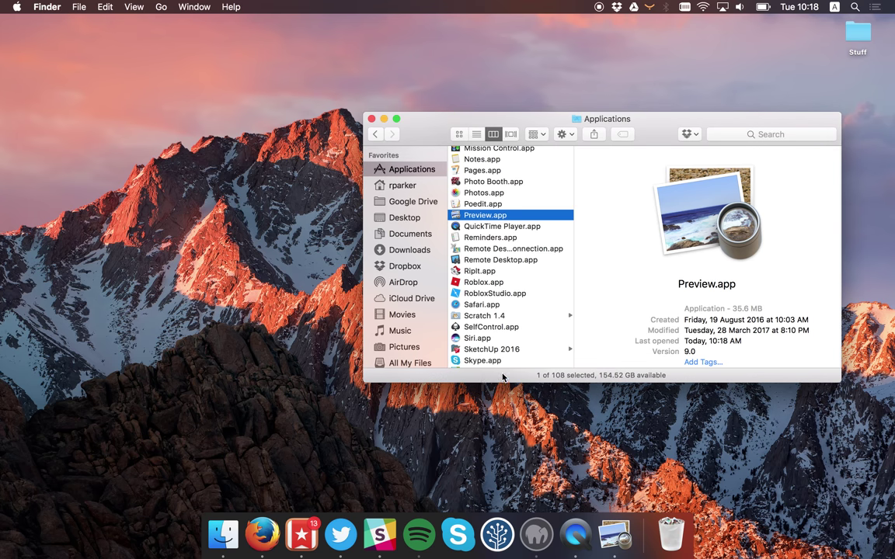
# Add Preview.app to the Dock and relaunch Preview from its new Dock icon
pyautogui.click(624, 538)
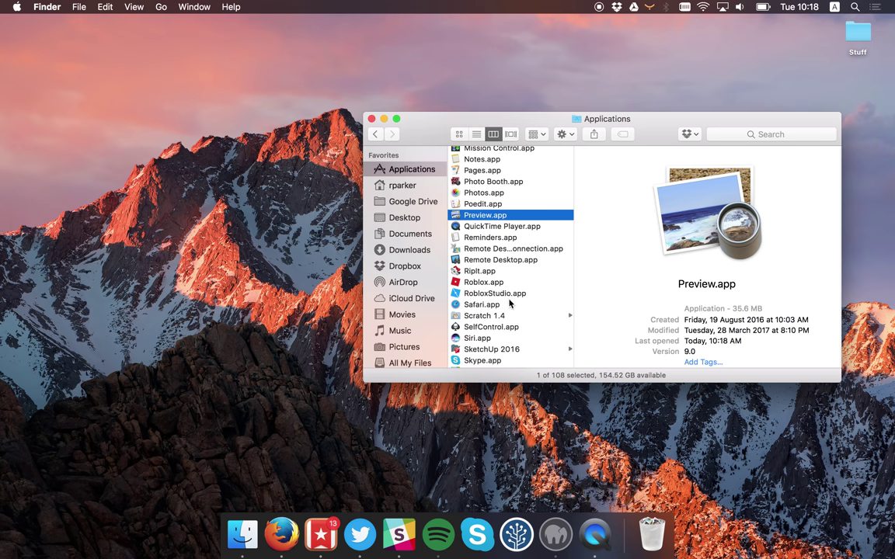
pyautogui.moveTo(481, 216); pyautogui.dragTo(629, 534)
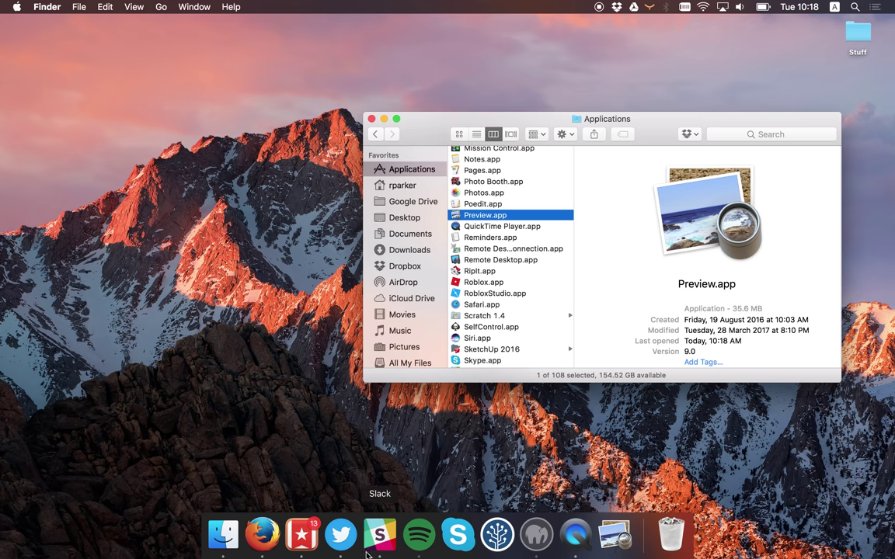
pyautogui.click(616, 535)
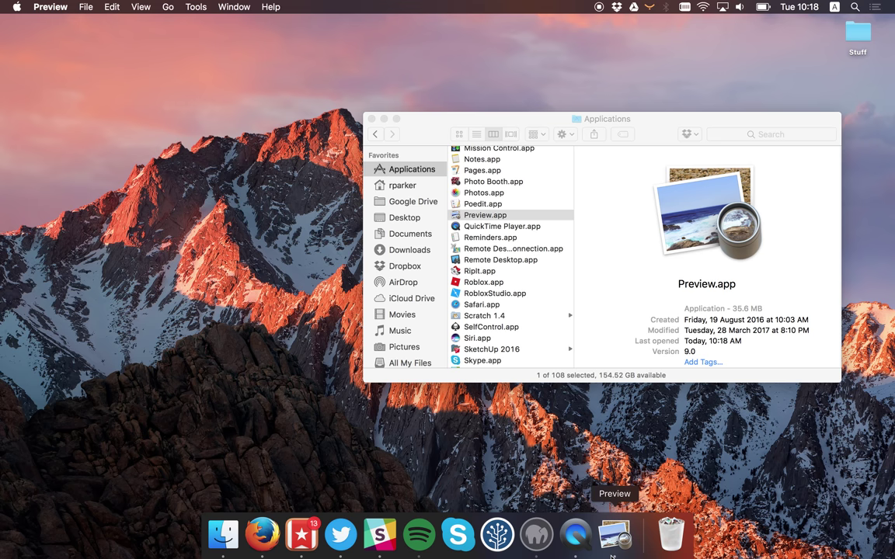
# Launch Safari from Applications, closing and reopening its window twice from the Dock
pyautogui.doubleClick(490, 305)
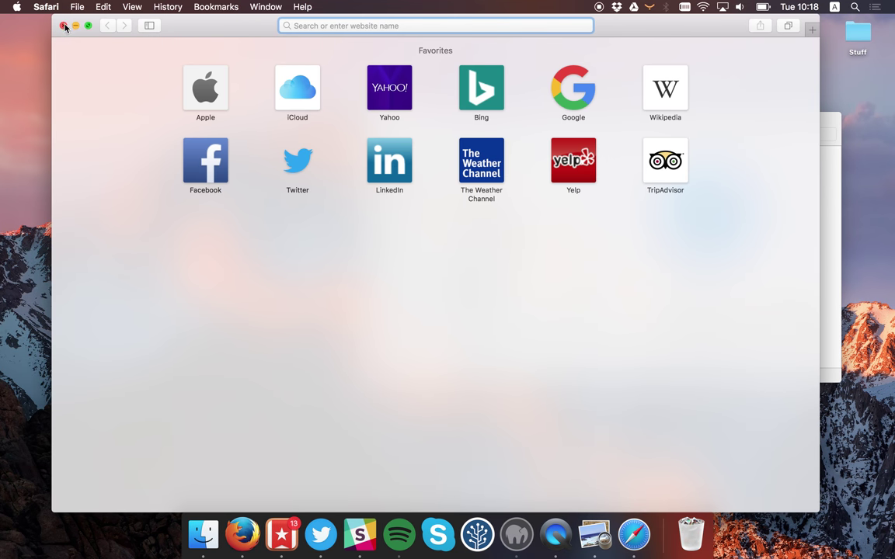
pyautogui.click(64, 25)
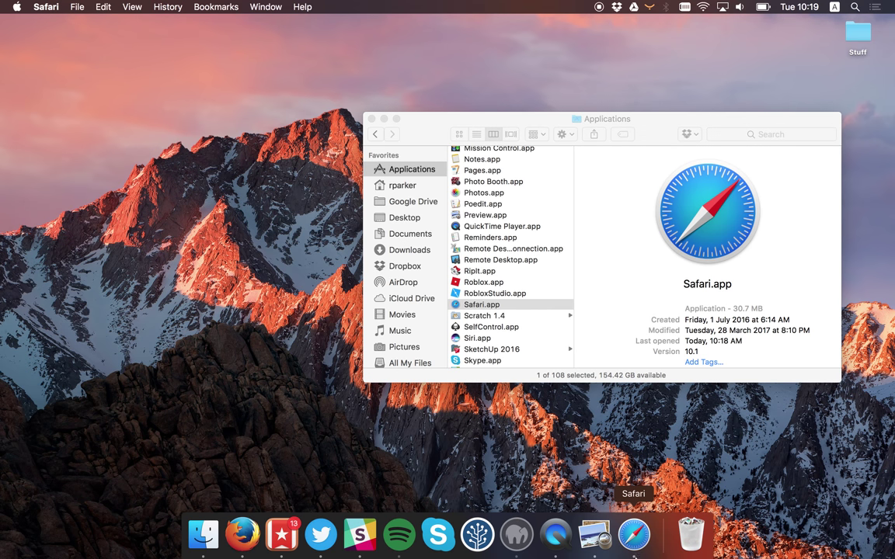
pyautogui.click(635, 536)
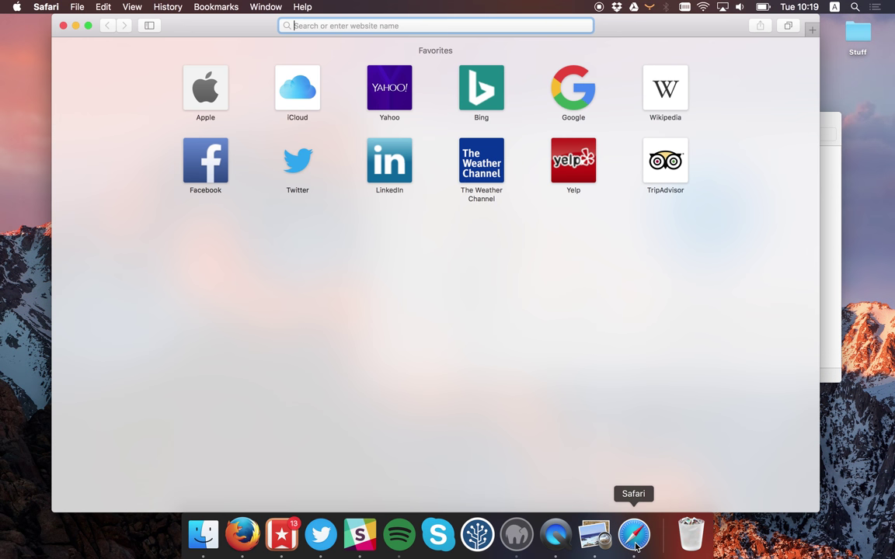
pyautogui.click(63, 26)
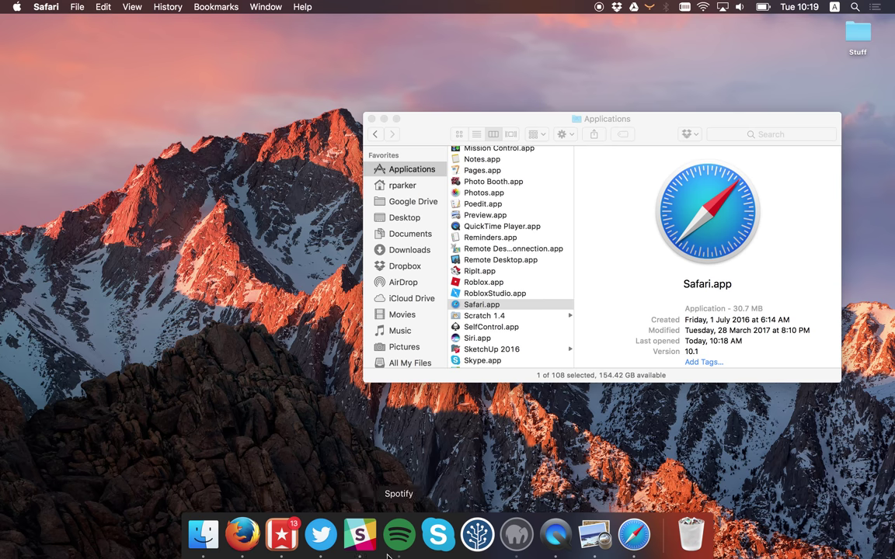
pyautogui.click(633, 536)
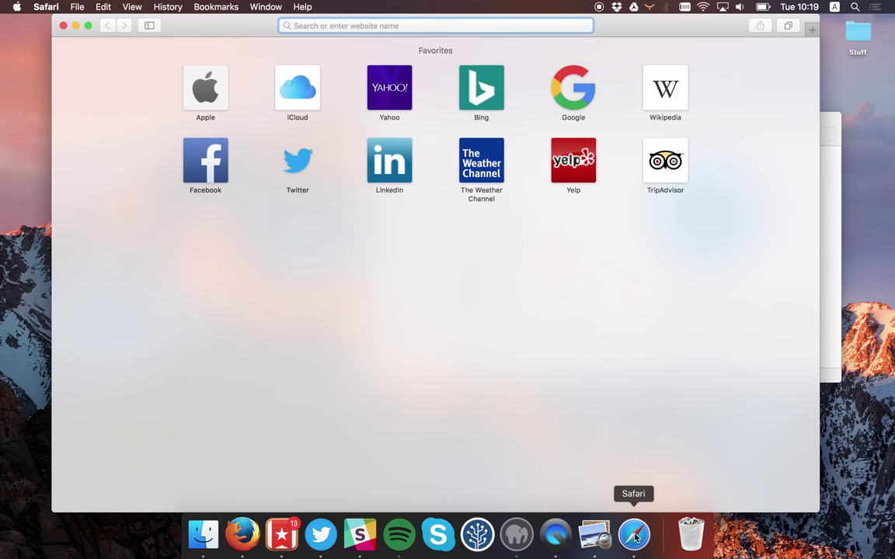
# Quit Safari with Cmd+Q and bring the Finder Applications window back to the front
pyautogui.press('super+q')
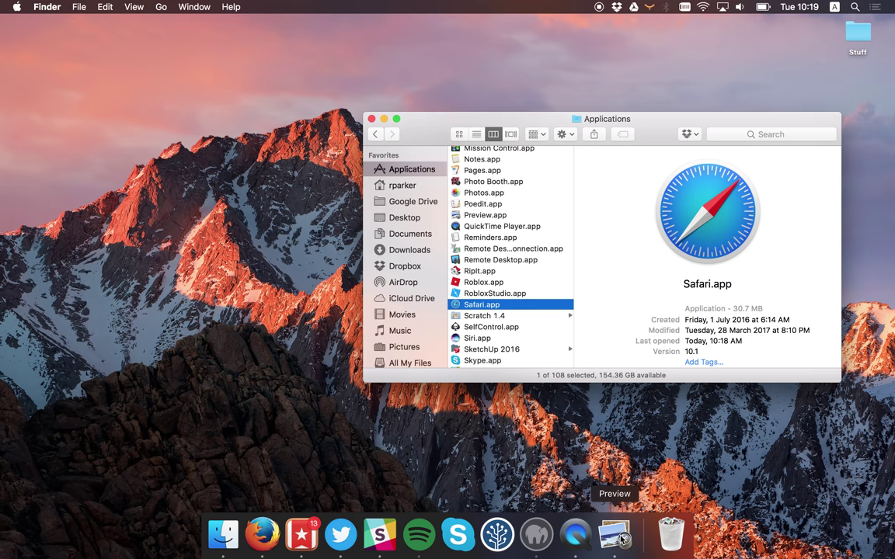
pyautogui.click(618, 536)
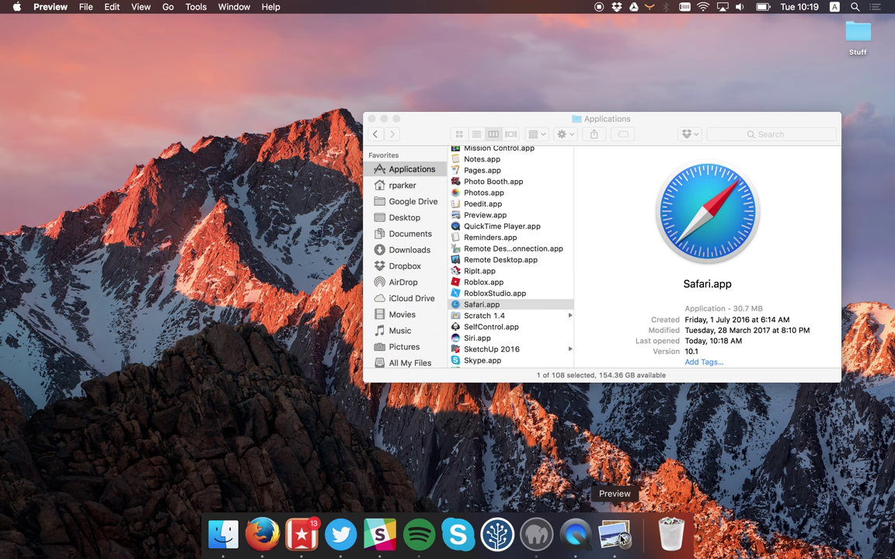
pyautogui.click(577, 377)
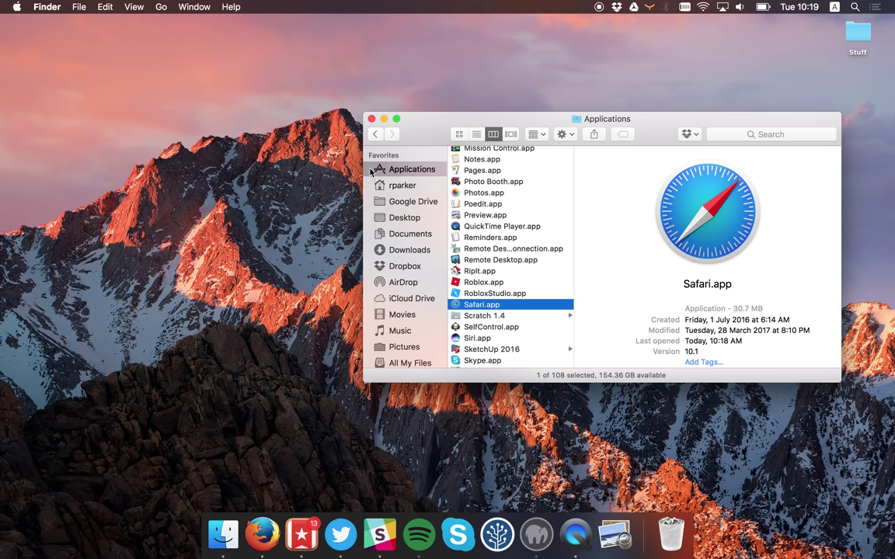
# Close the Applications window and bring up Force Quit Applications (Cmd+Option+Esc)
pyautogui.click(371, 121)
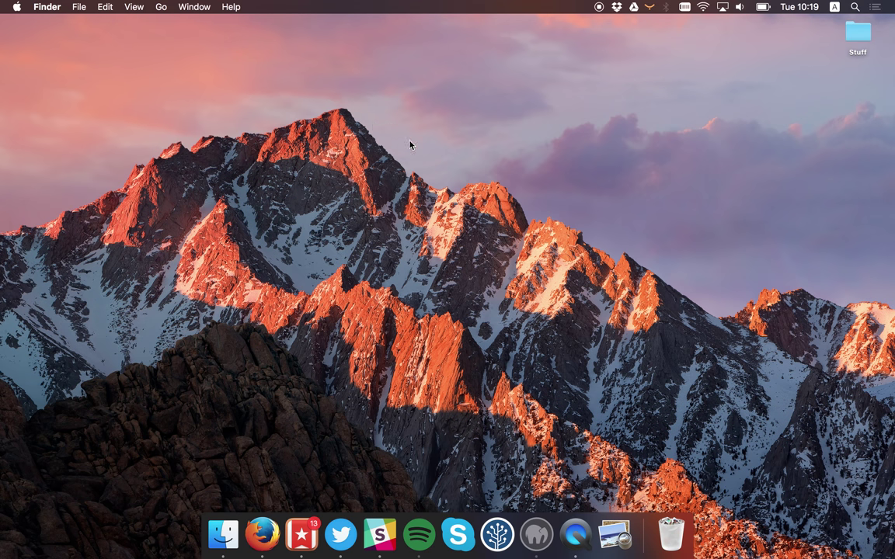
pyautogui.click(19, 7)
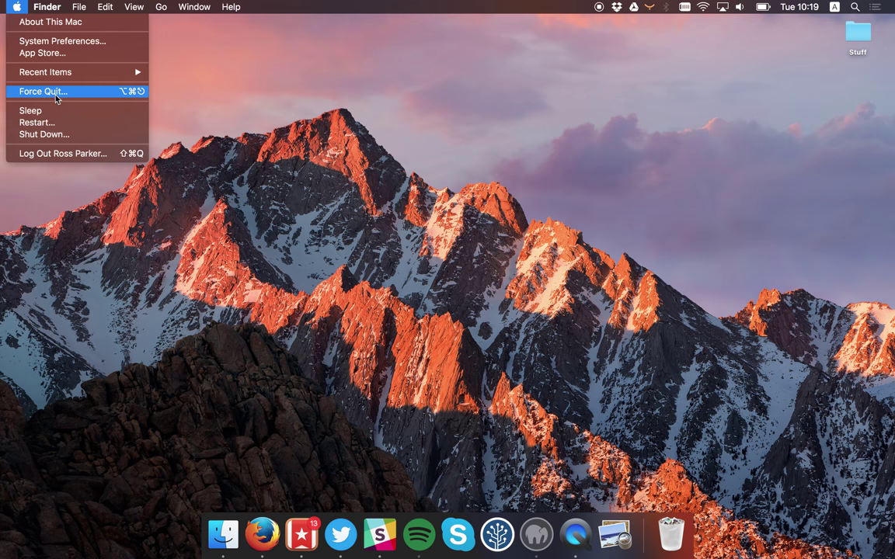
pyautogui.click(267, 136)
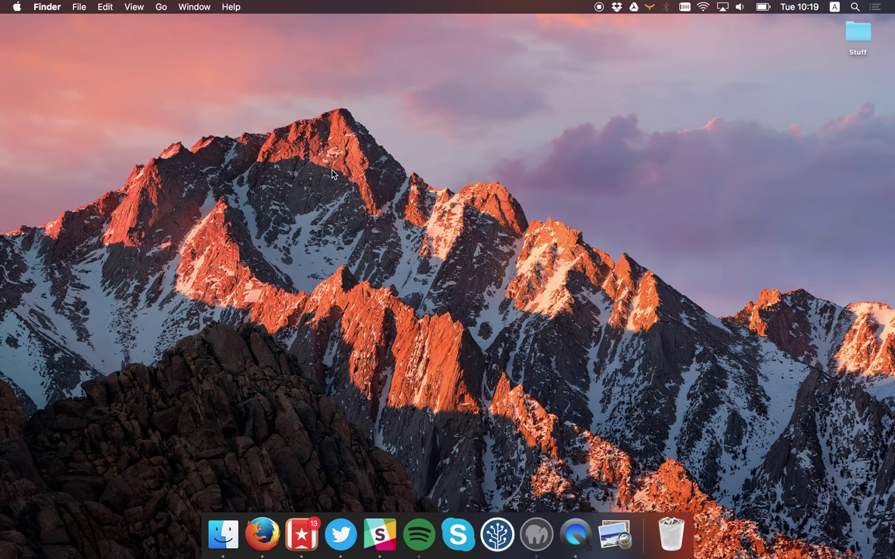
pyautogui.press('super+alt+Escape')
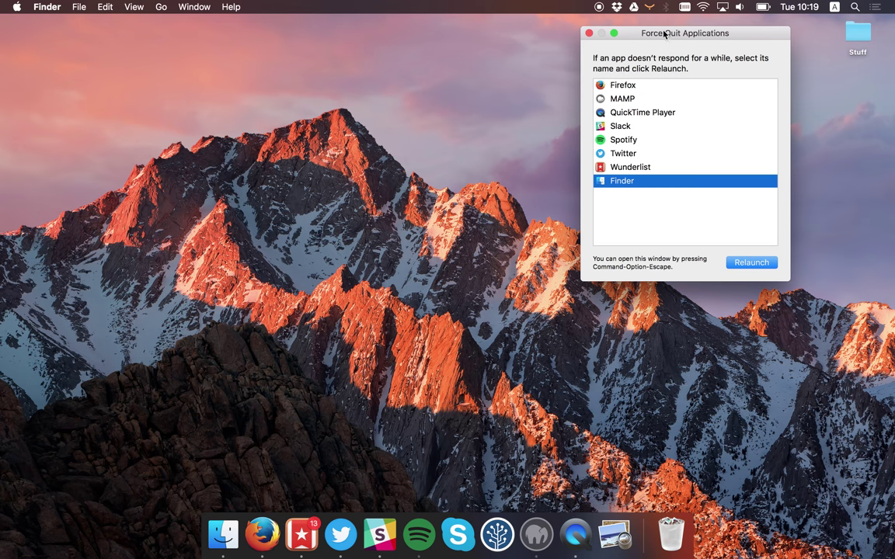
# Force-quit Spotify, confirm it, and close the Force Quit Applications window
pyautogui.click(633, 141)
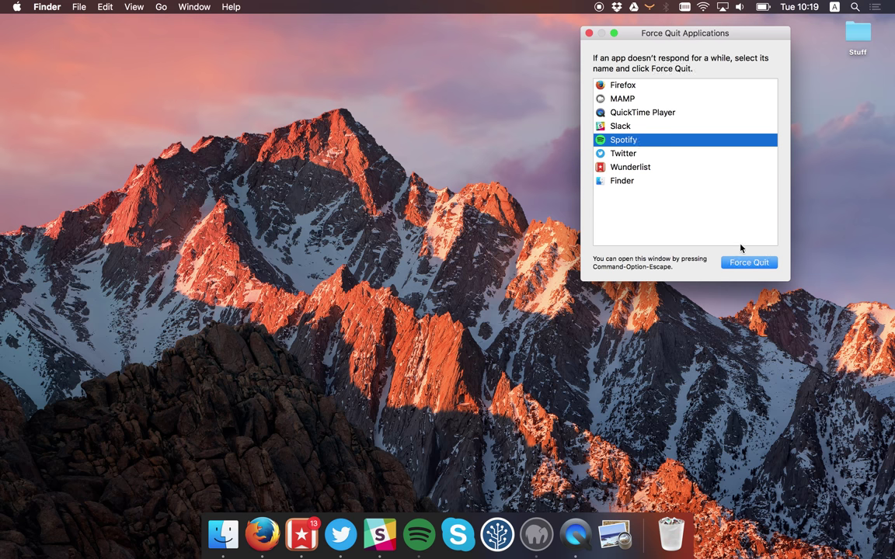
pyautogui.click(739, 263)
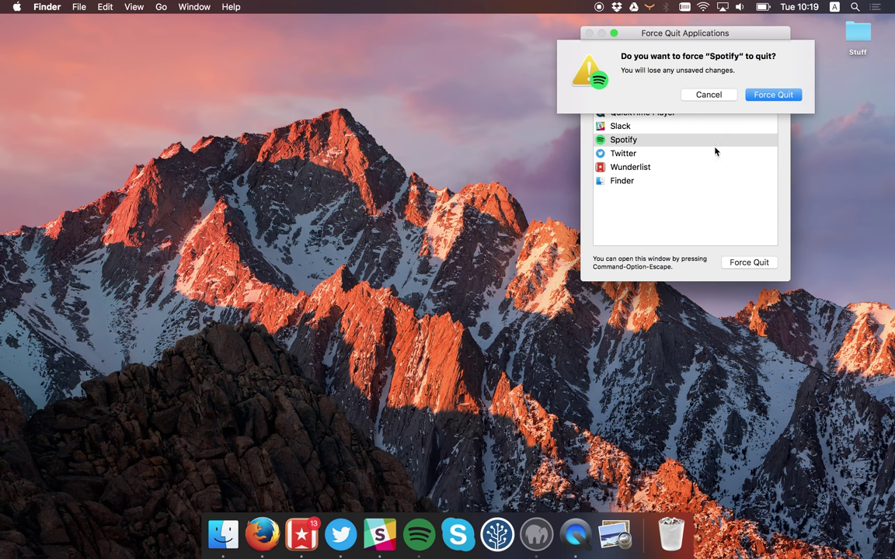
pyautogui.click(755, 98)
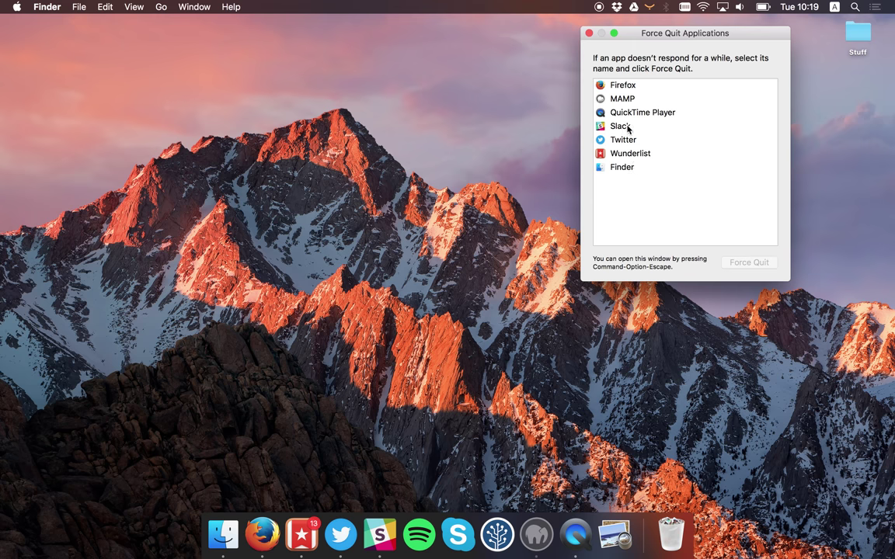
pyautogui.click(588, 34)
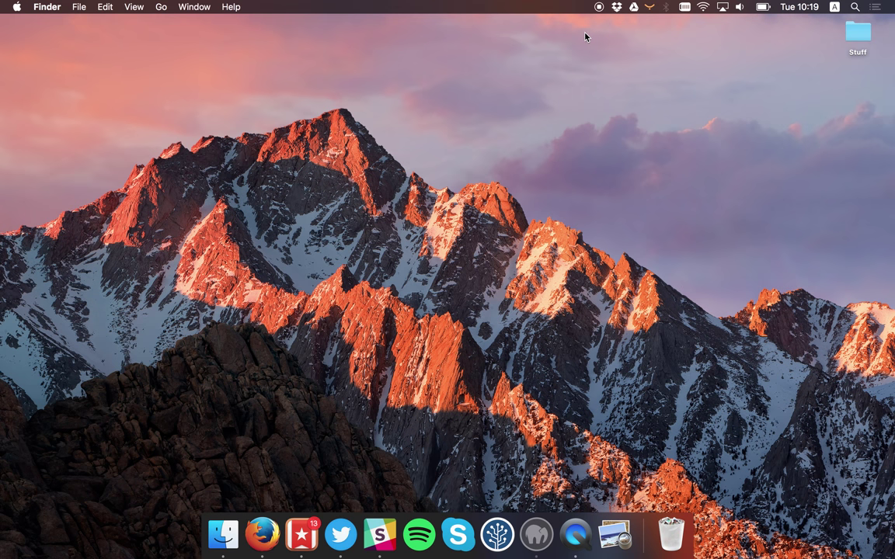
# Open a new Finder window, move it up and left, and show the Desktop folder holding Stuff
pyautogui.click(221, 536)
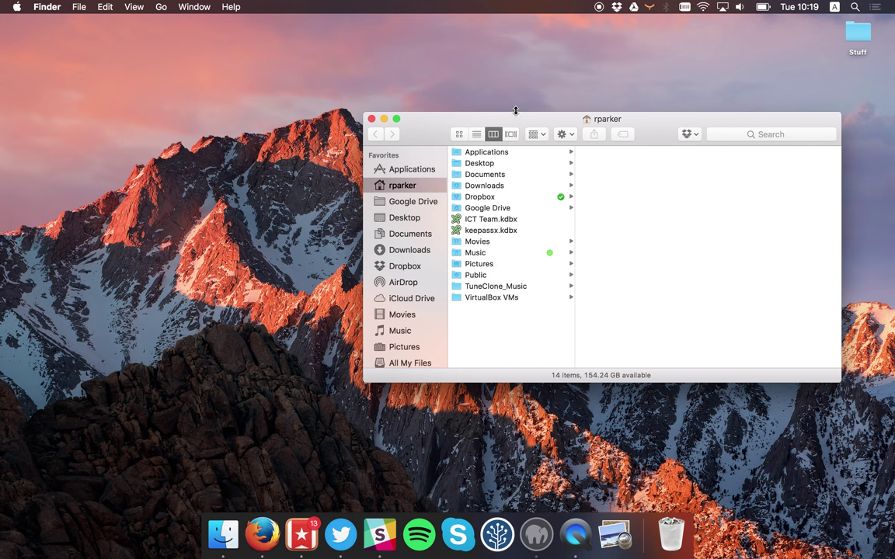
pyautogui.moveTo(508, 120); pyautogui.dragTo(414, 84)
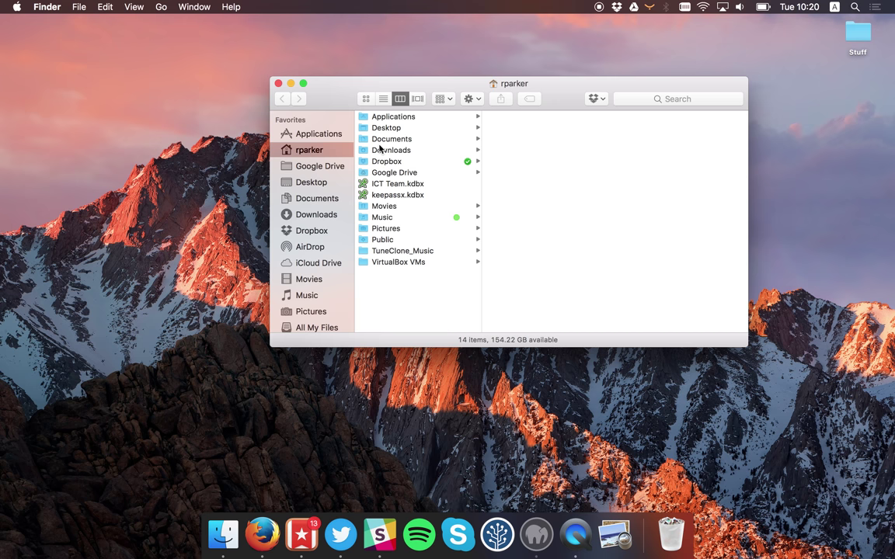
pyautogui.click(325, 186)
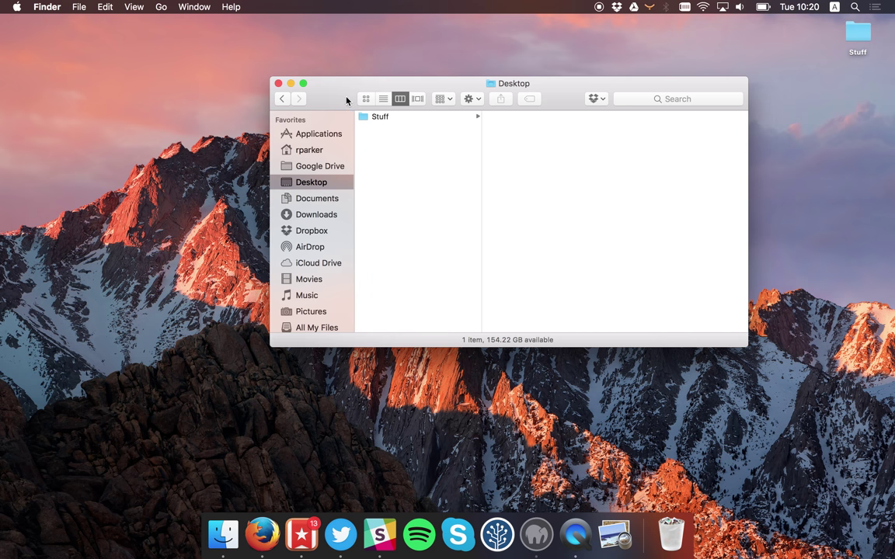
pyautogui.moveTo(346, 101); pyautogui.dragTo(267, 84)
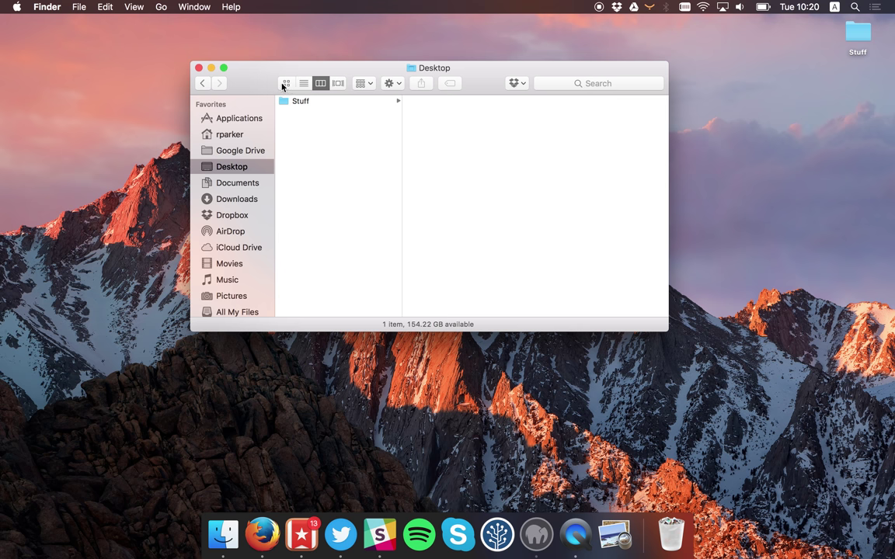
# Try icon, list, column and Cover Flow views, view Stuff in columns, then close the window
pyautogui.click(284, 85)
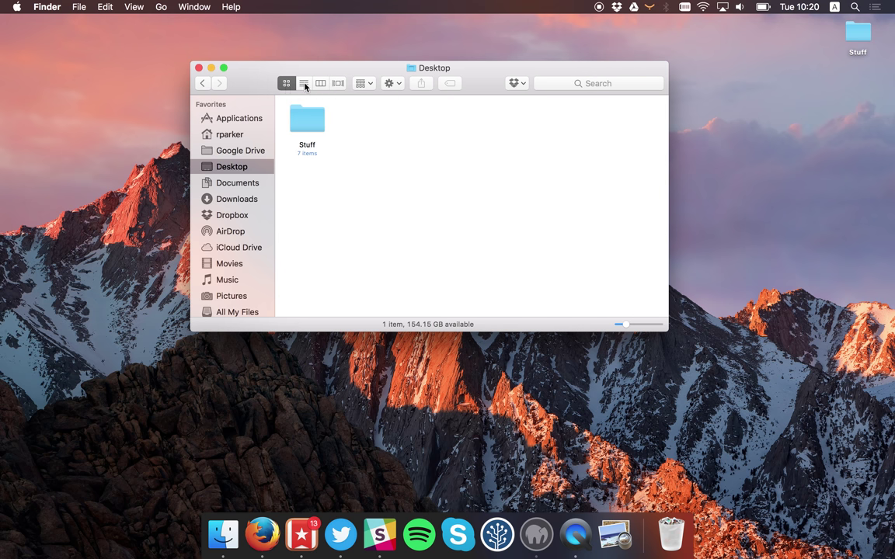
pyautogui.click(304, 83)
pyautogui.click(320, 84)
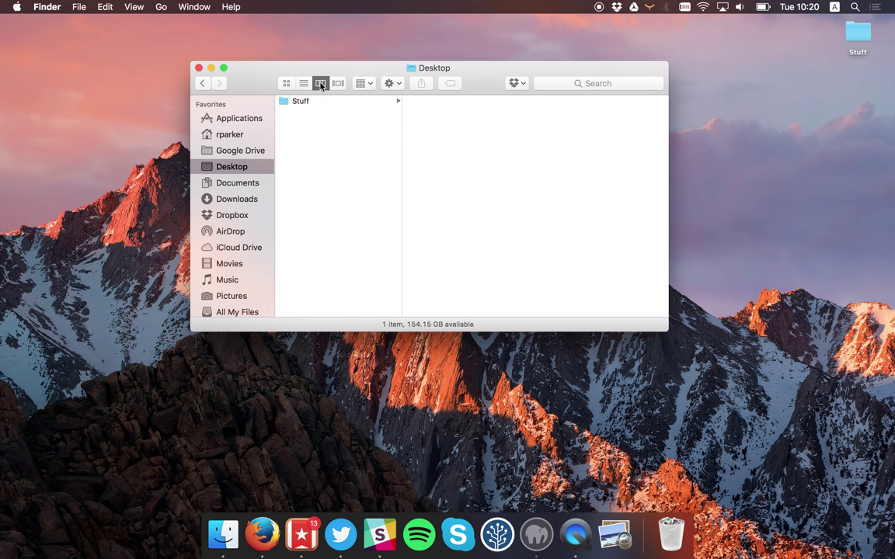
pyautogui.click(339, 84)
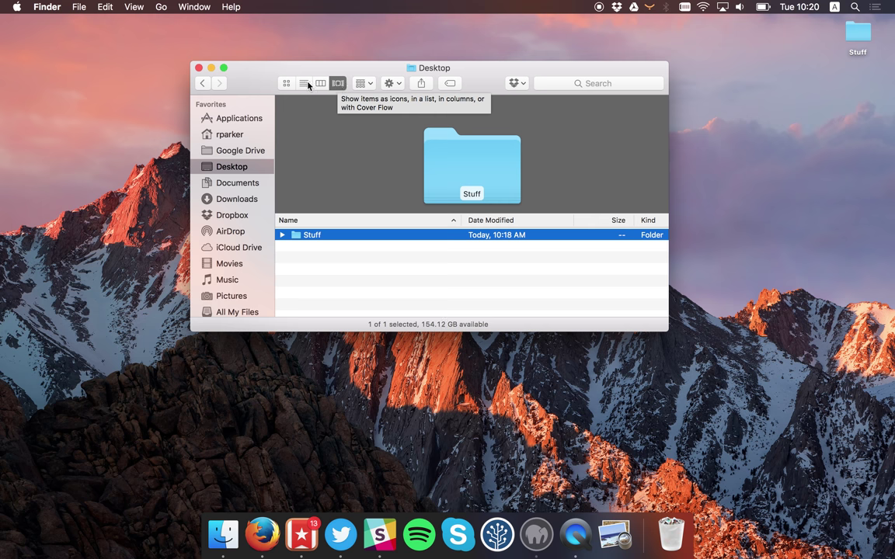
pyautogui.click(320, 83)
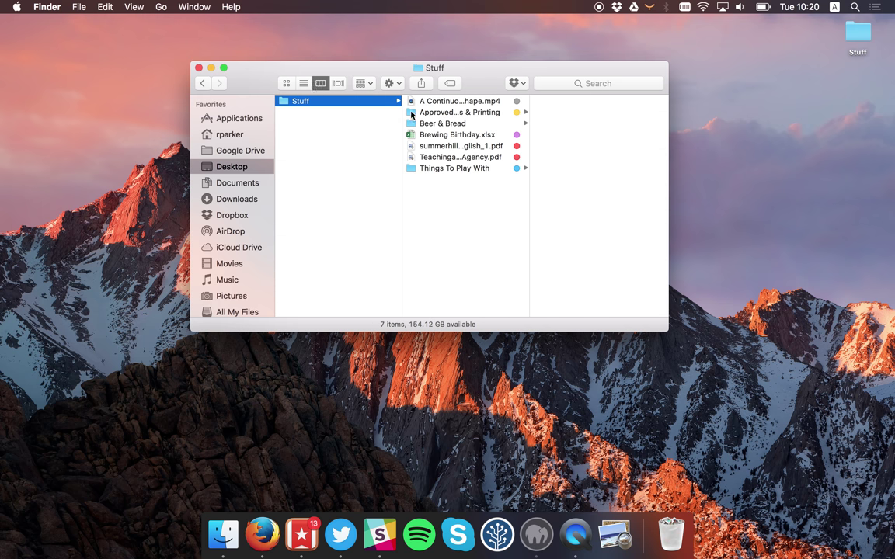
pyautogui.click(199, 67)
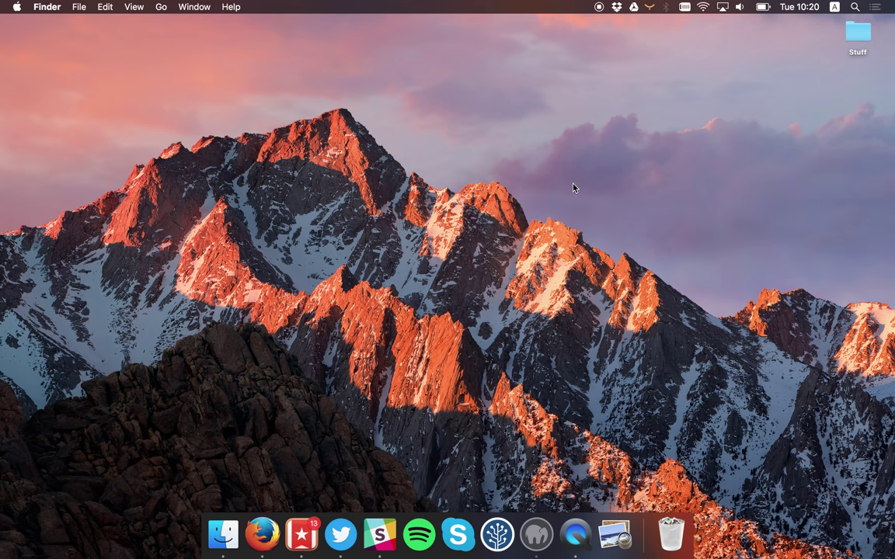
# Launch TextWrangler from Applications, typing 'text' to jump to it, then close the Finder window
pyautogui.click(223, 535)
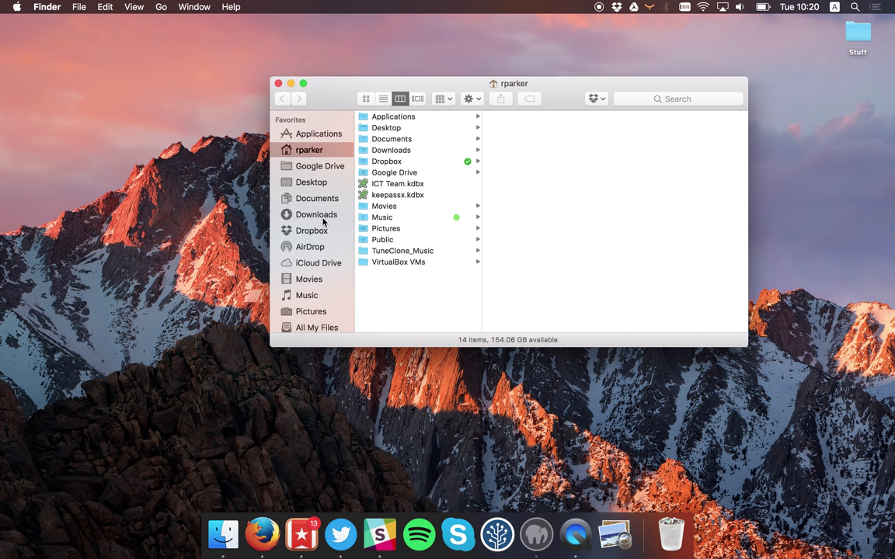
pyautogui.click(289, 132)
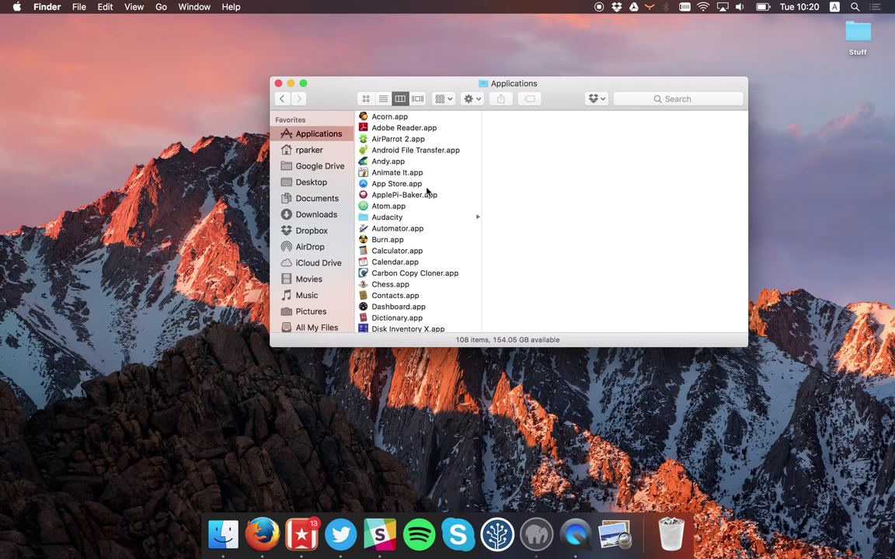
pyautogui.write('text')
pyautogui.scroll(-3, 431, 251)
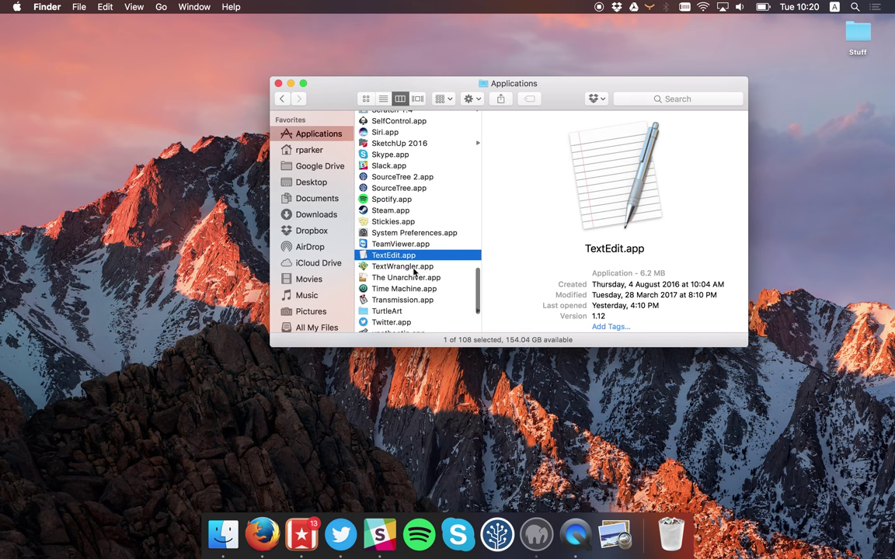
pyautogui.doubleClick(413, 267)
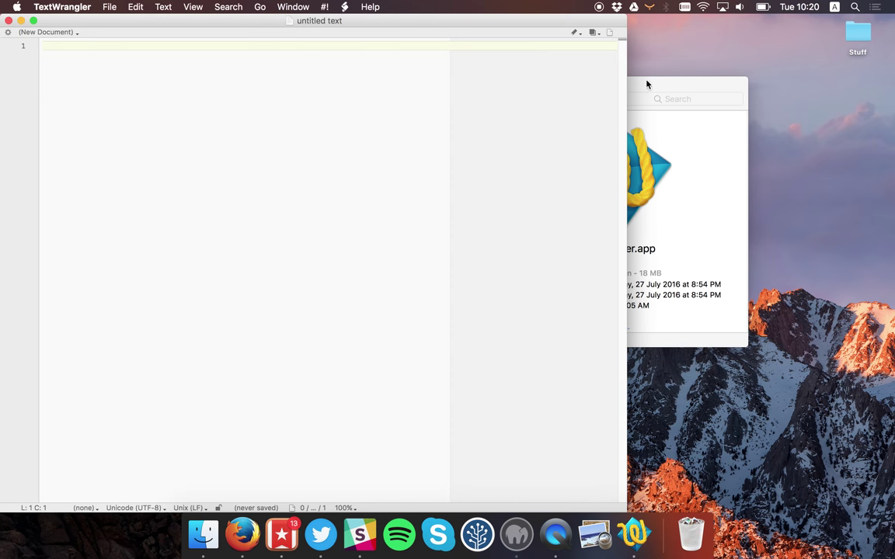
pyautogui.click(646, 84)
pyautogui.press('super+w')
# Save the TextWrangler document to the Desktop as File 1.txt
pyautogui.click(332, 52)
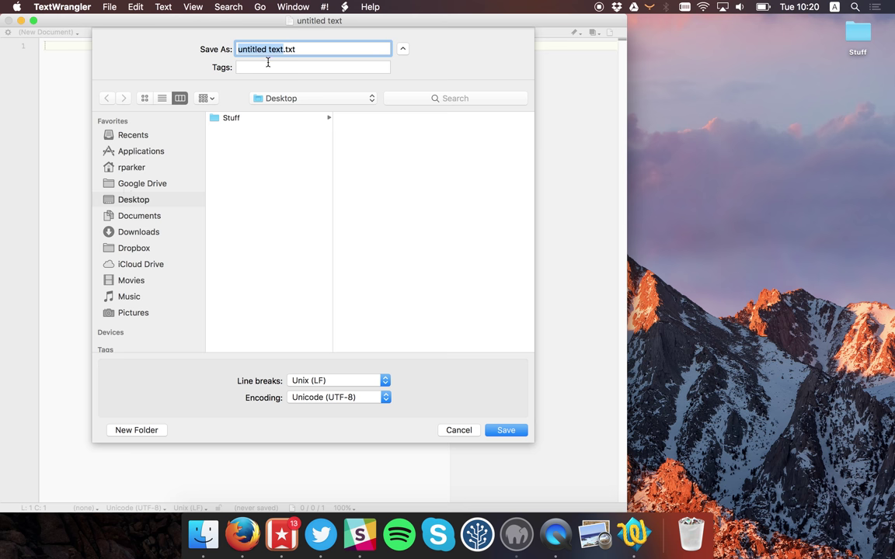
pyautogui.write('File 1')
pyautogui.press('Return')
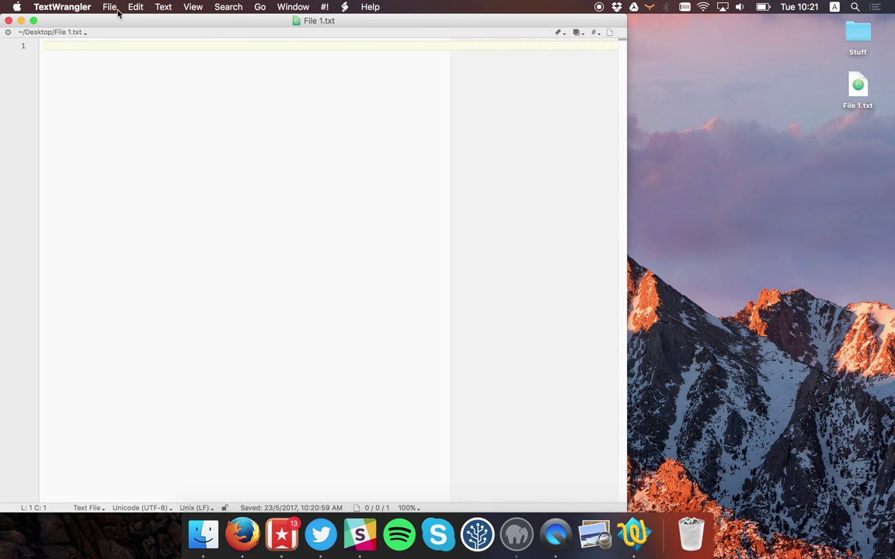
# Create a new document, save it as File 2.txt, and close both documents' window
pyautogui.click(112, 7)
pyautogui.moveTo(150, 24)
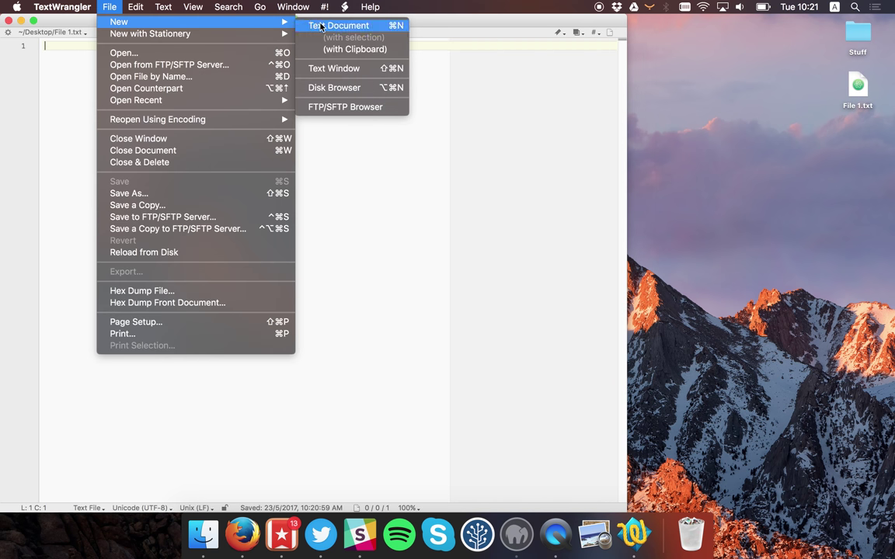
pyautogui.click(319, 25)
pyautogui.press('super+s')
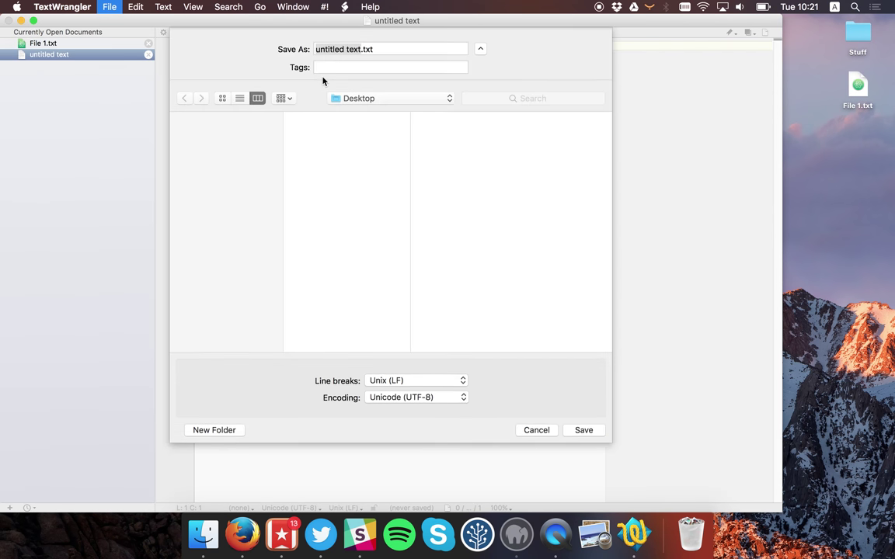
pyautogui.write('File 2')
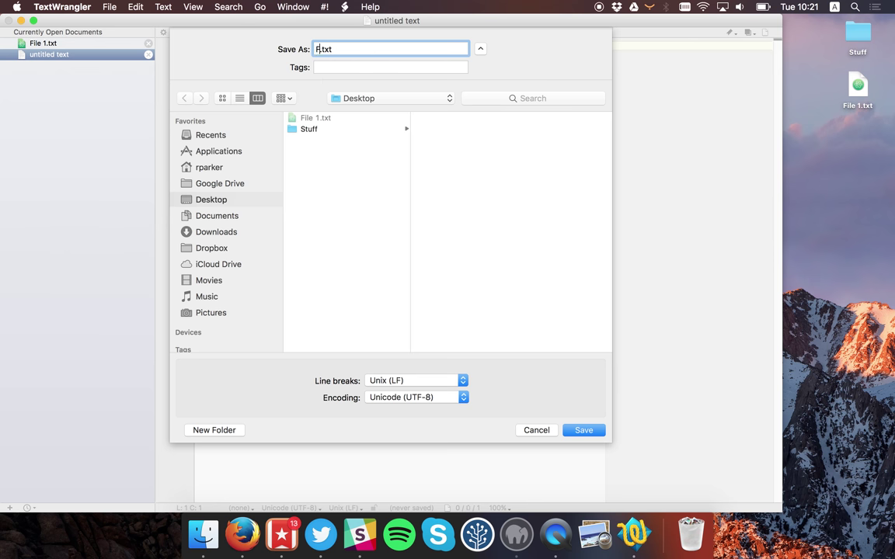
pyautogui.press('Return')
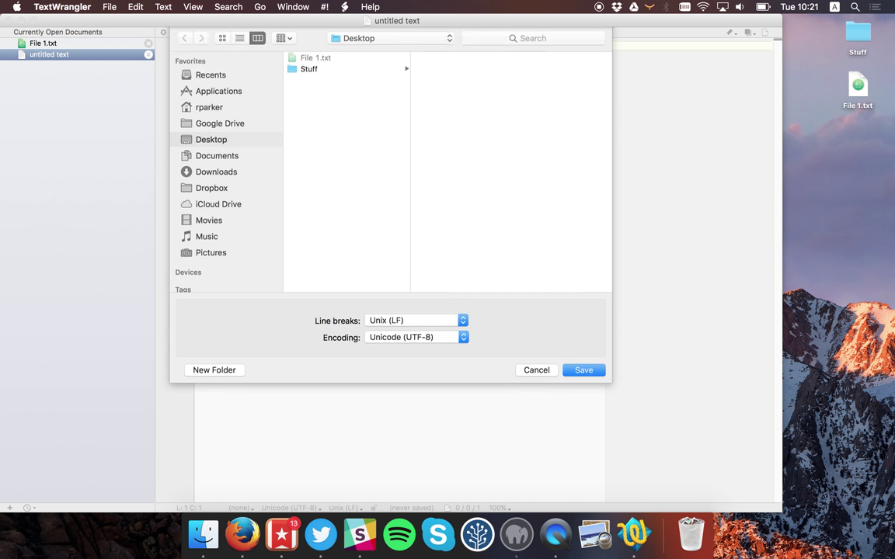
pyautogui.click(8, 21)
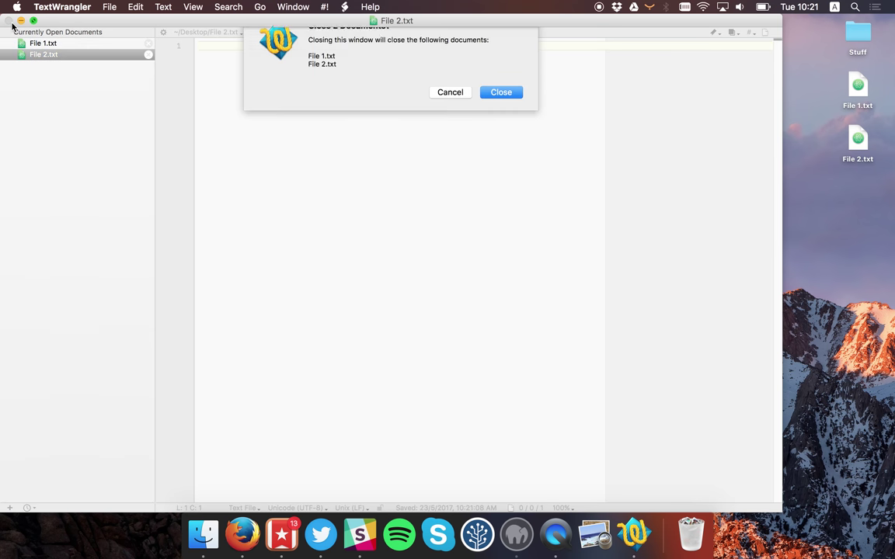
pyautogui.click(501, 108)
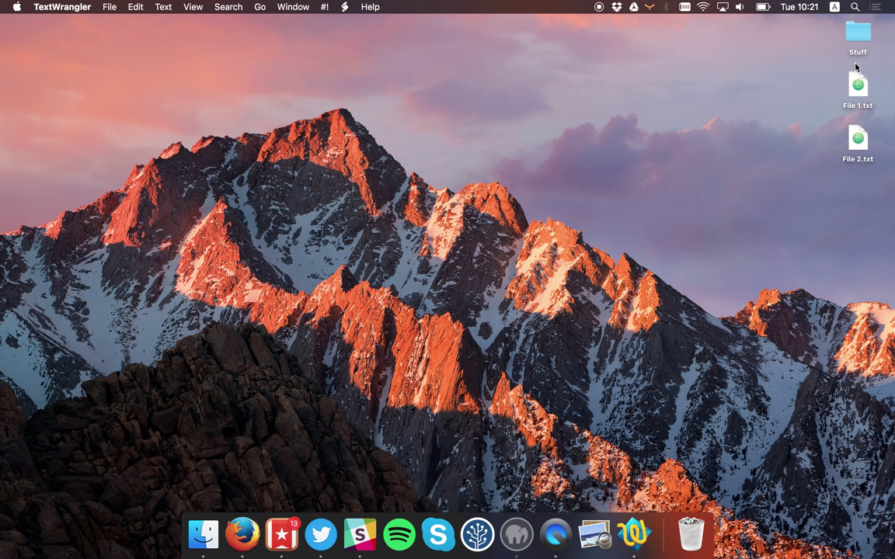
pyautogui.click(859, 138)
pyautogui.doubleClick(858, 87)
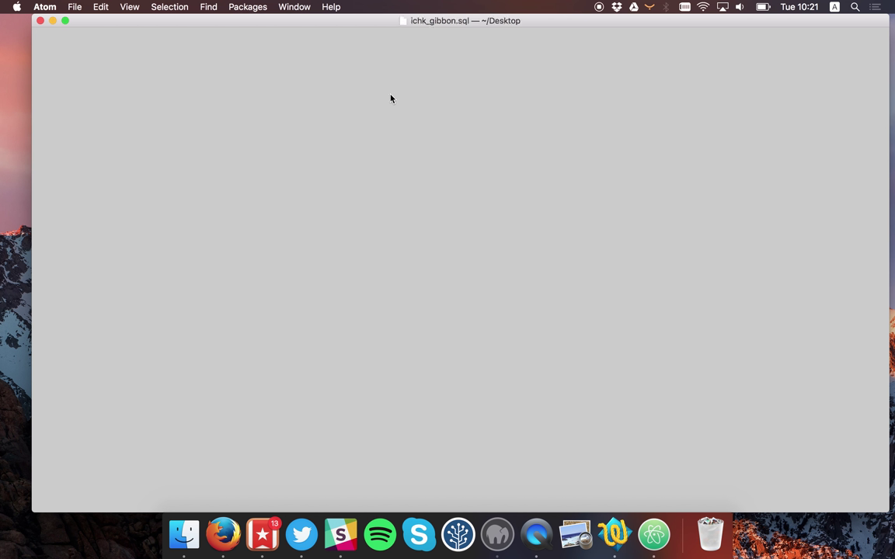
pyautogui.press('super+q')
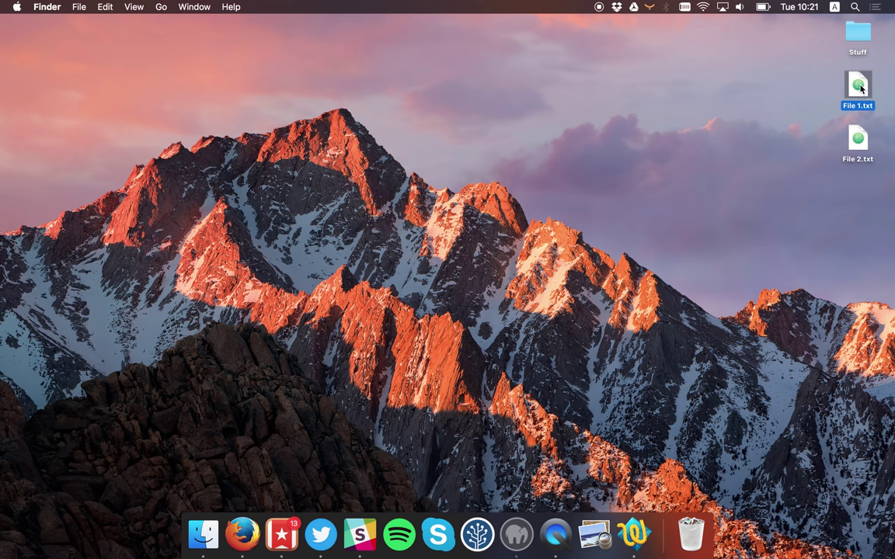
pyautogui.moveTo(861, 90); pyautogui.dragTo(694, 540)
pyautogui.press('super+w')
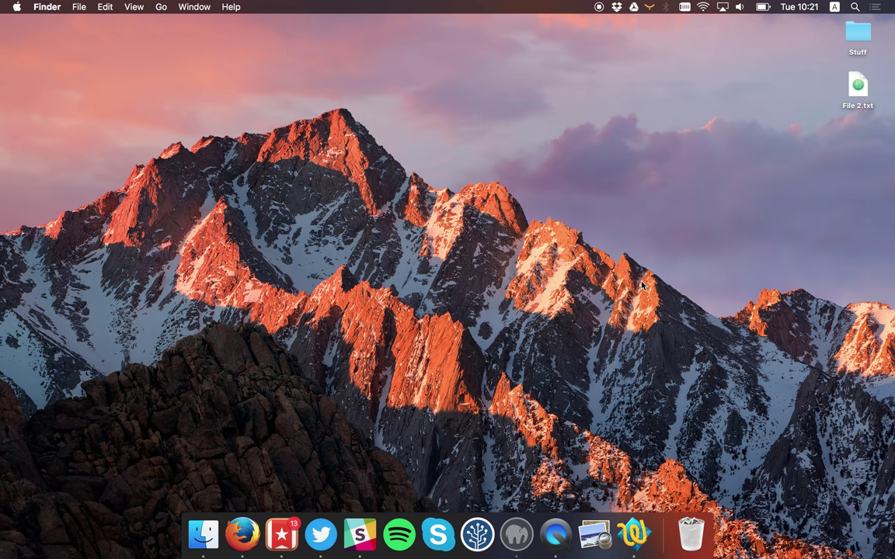
pyautogui.press('super+z')
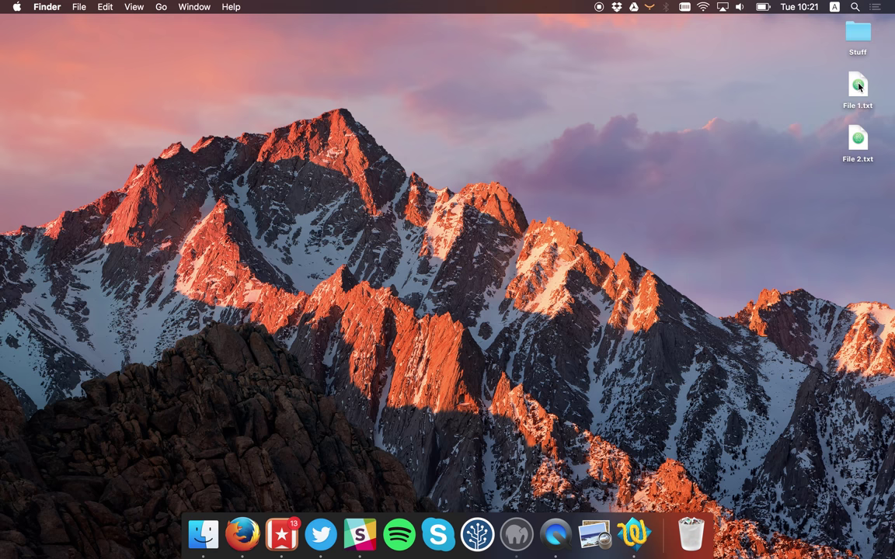
pyautogui.click(858, 87)
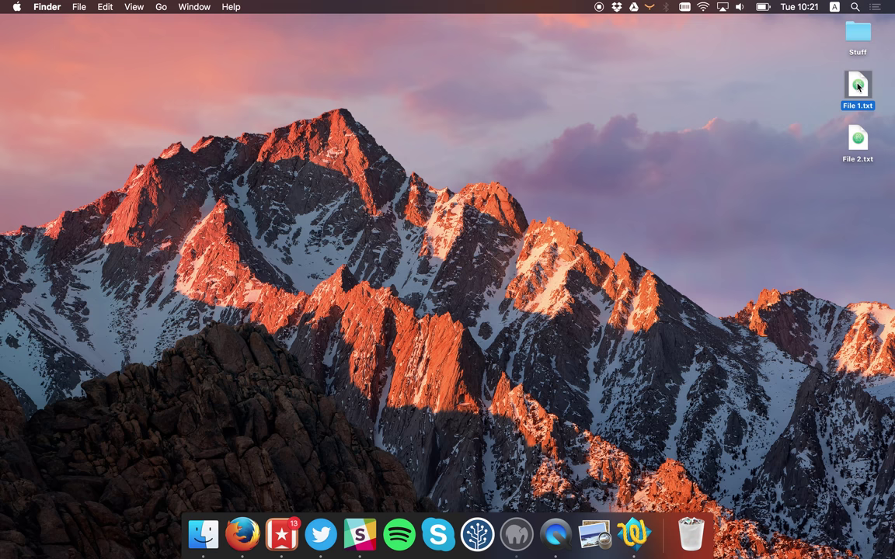
pyautogui.rightClick(859, 87)
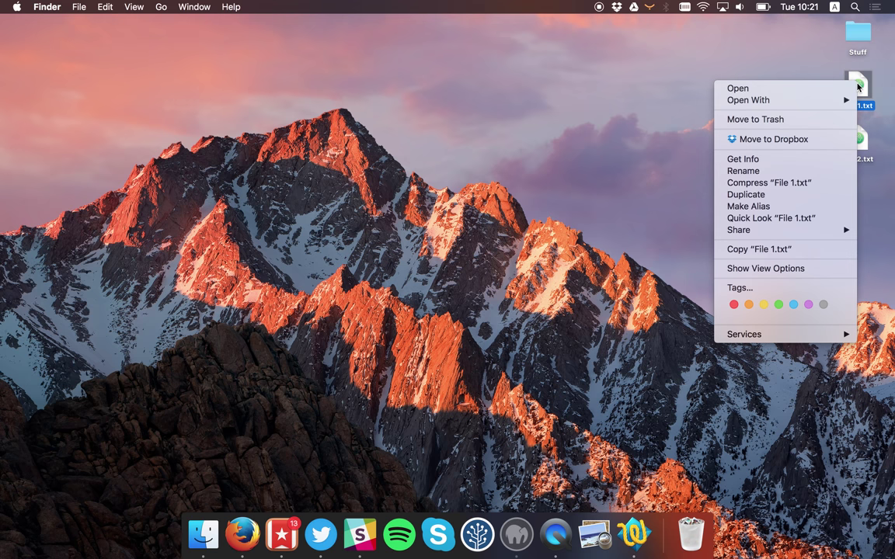
pyautogui.click(859, 88)
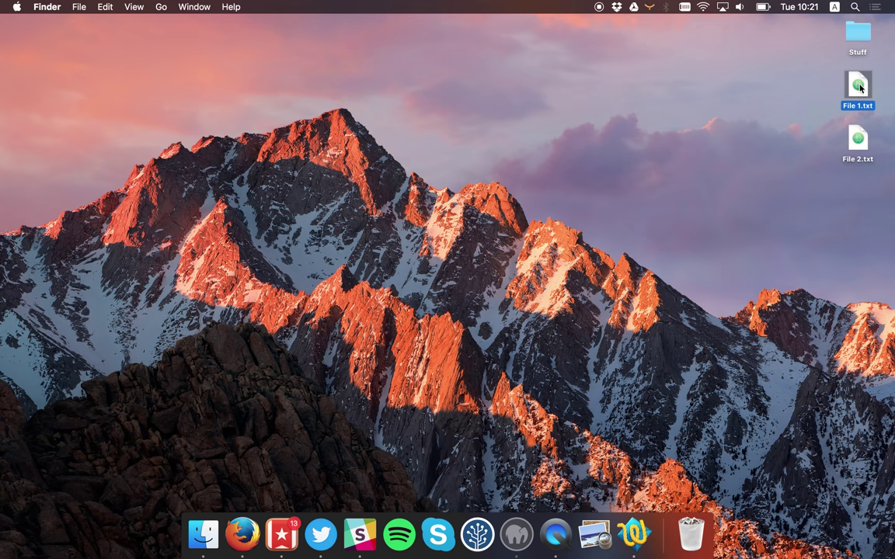
pyautogui.rightClick(860, 89)
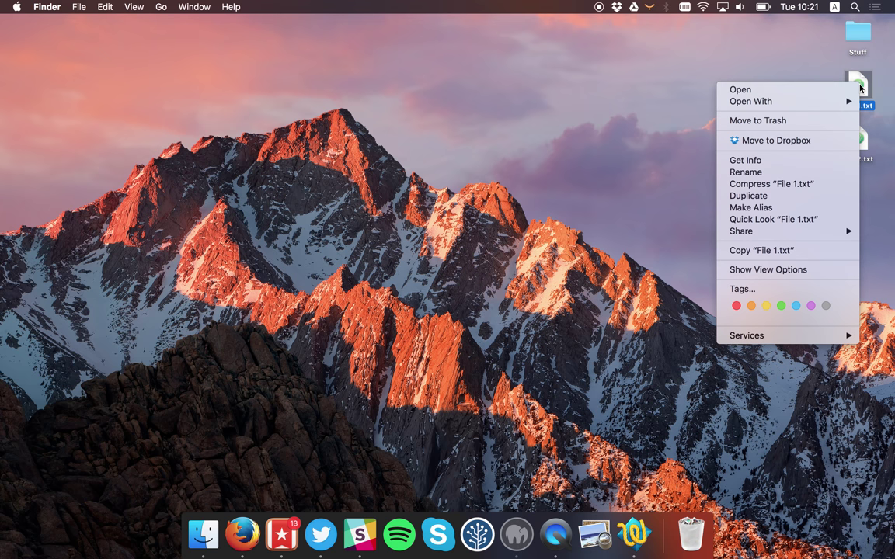
pyautogui.click(813, 74)
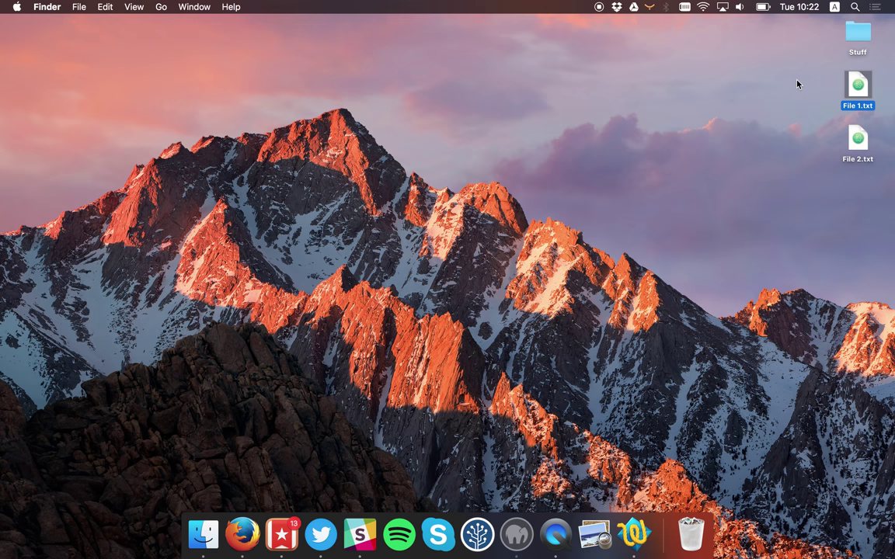
pyautogui.click(23, 8)
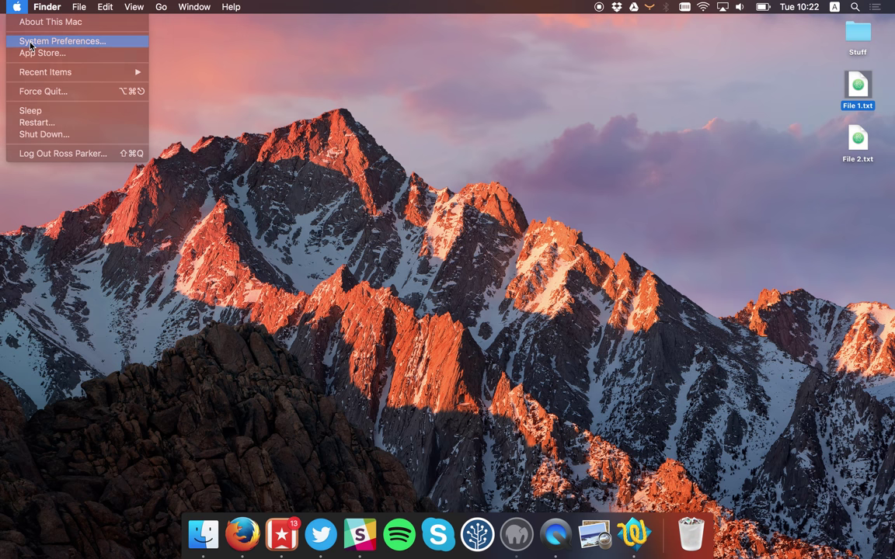
# In Trackpad preferences, switch secondary click to two fingers, then back to bottom right corner, and close
pyautogui.click(31, 42)
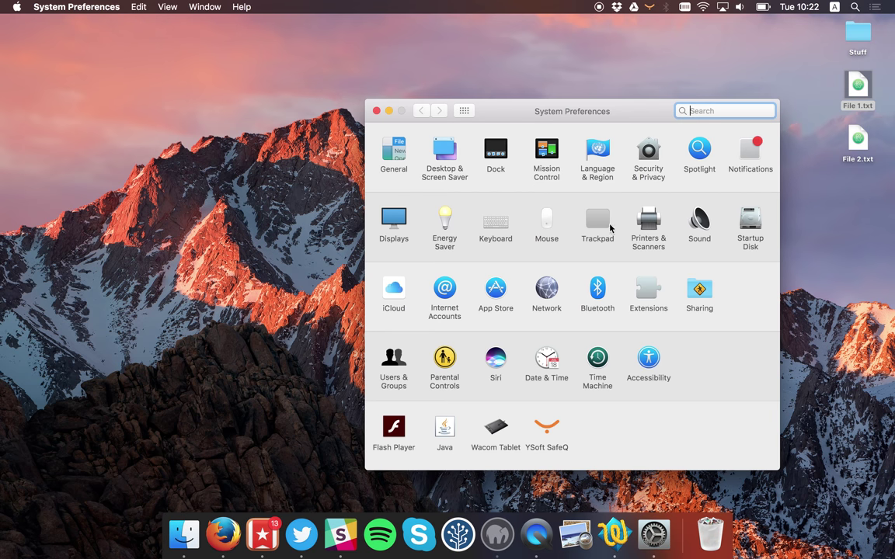
pyautogui.click(609, 234)
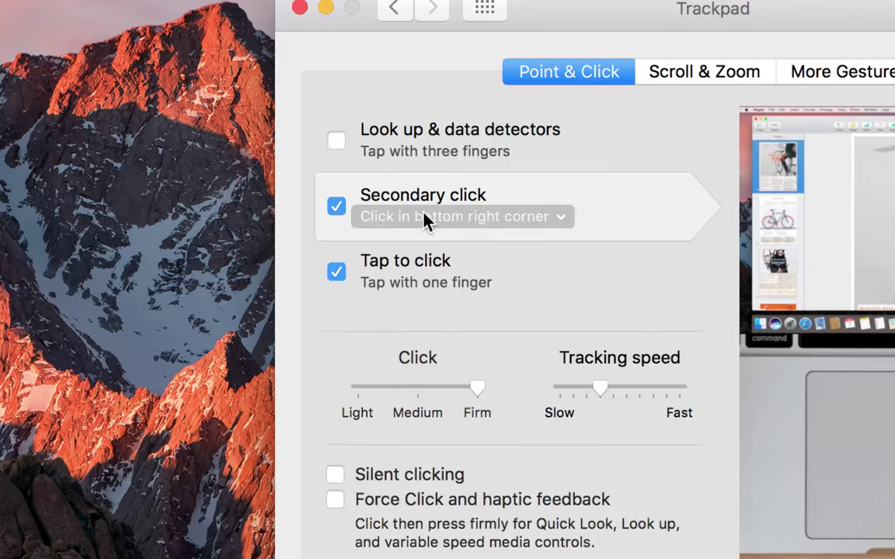
pyautogui.click(434, 210)
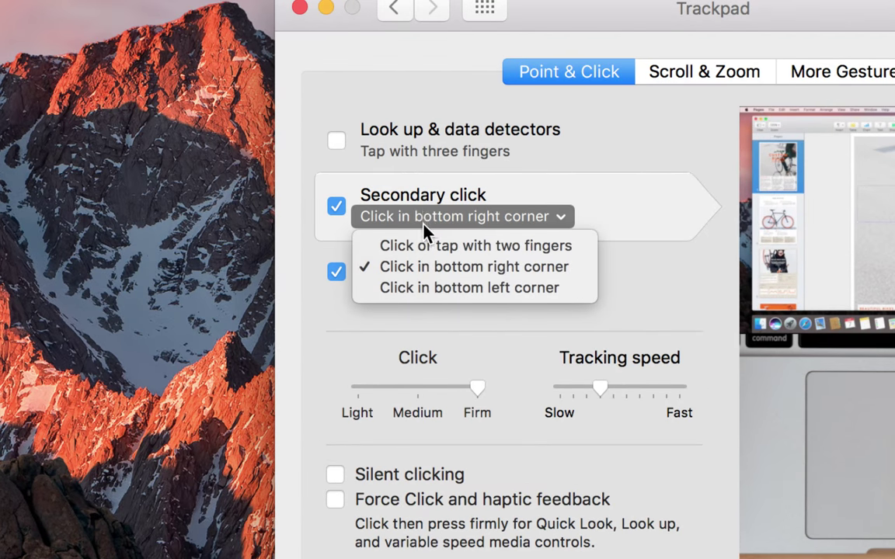
pyautogui.click(420, 244)
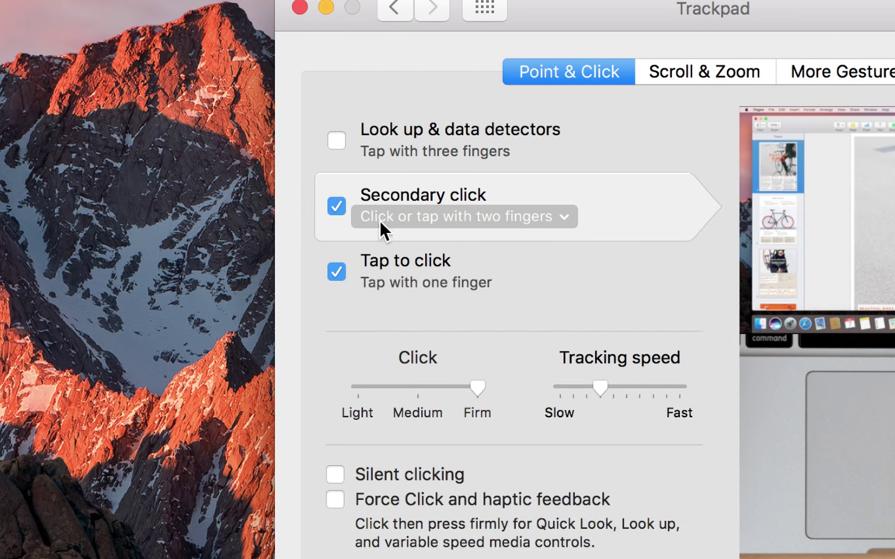
pyautogui.click(470, 218)
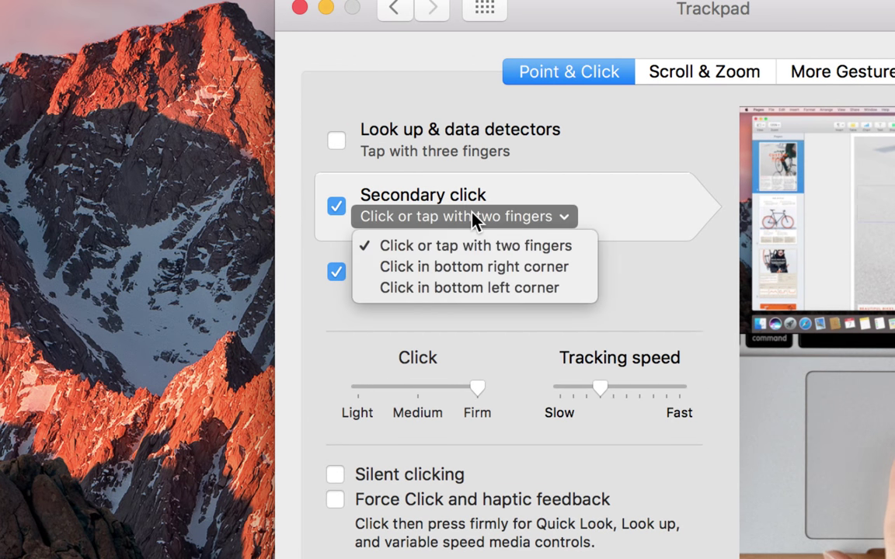
pyautogui.click(470, 266)
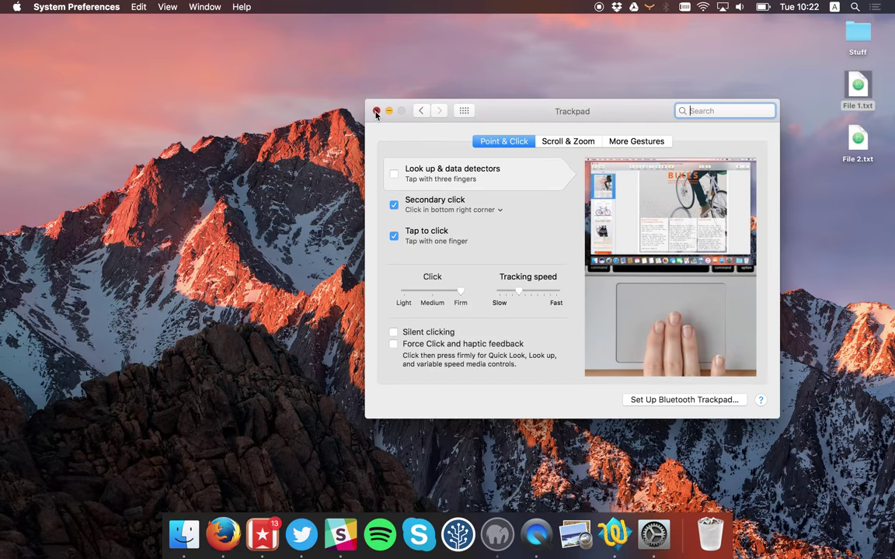
pyautogui.click(361, 97)
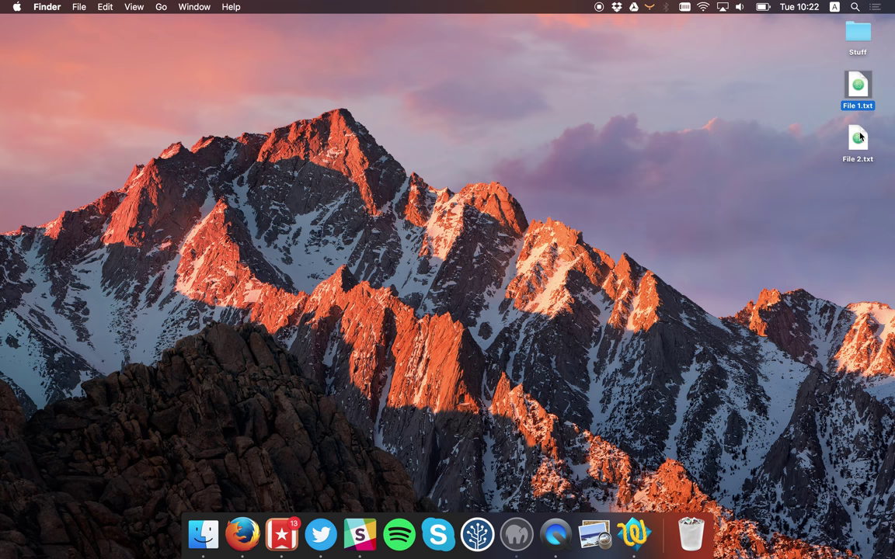
# View File 1.txt's Get Info details, then close the info window
pyautogui.rightClick(860, 93)
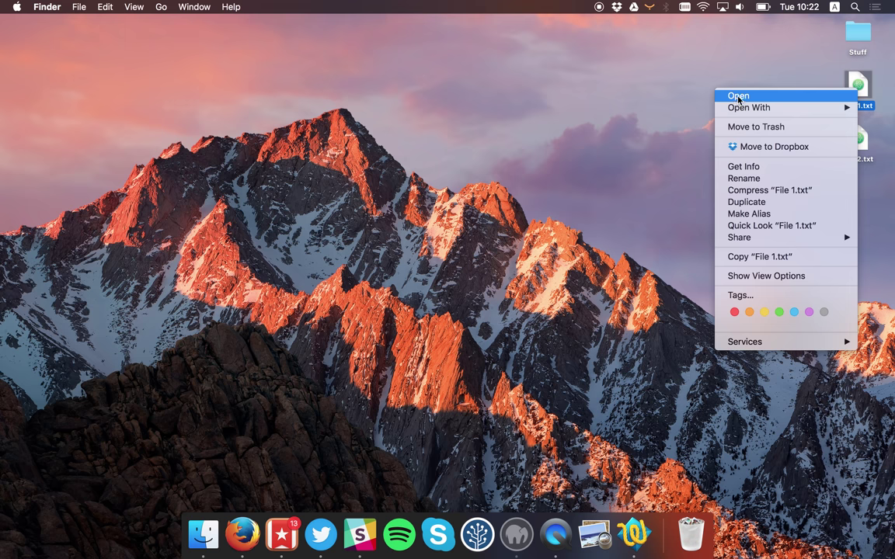
pyautogui.moveTo(742, 111)
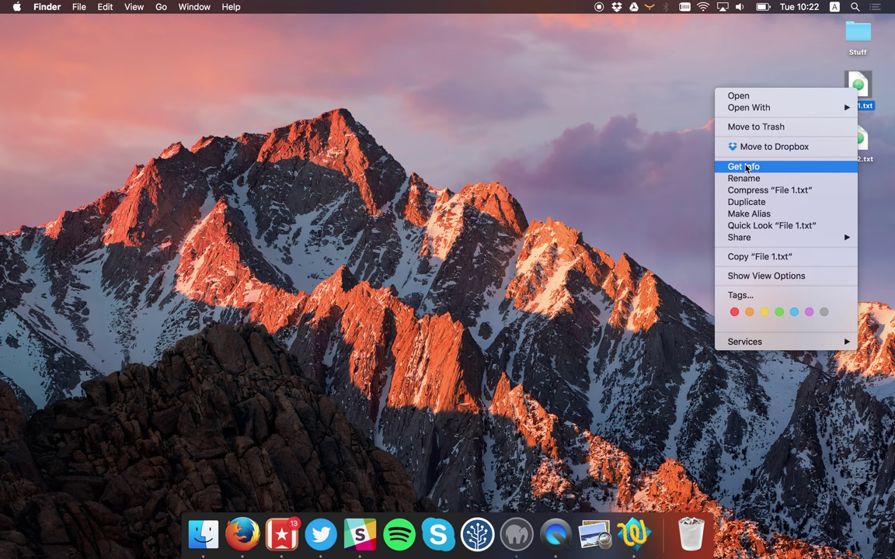
pyautogui.click(746, 168)
pyautogui.press('super+w')
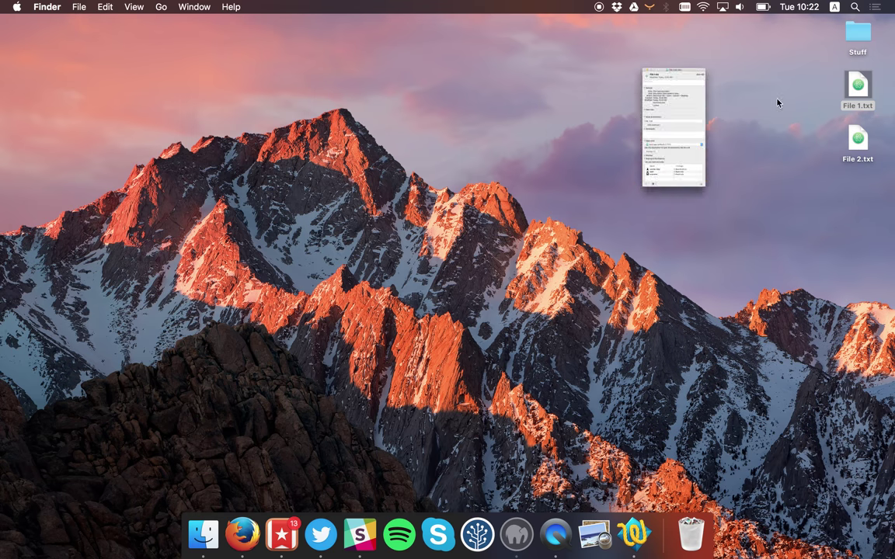
# Select File 1.txt for renaming, then browse the File menu and close it unchanged
pyautogui.rightClick(861, 87)
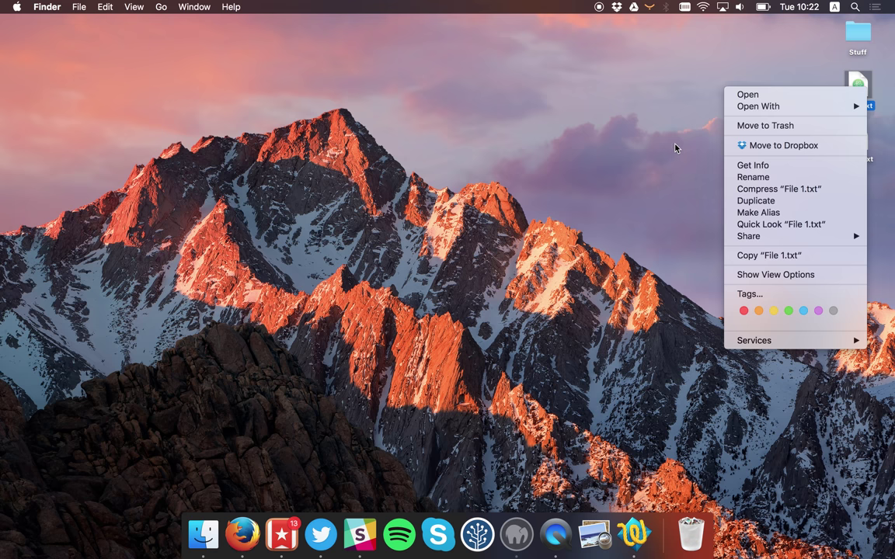
pyautogui.click(760, 177)
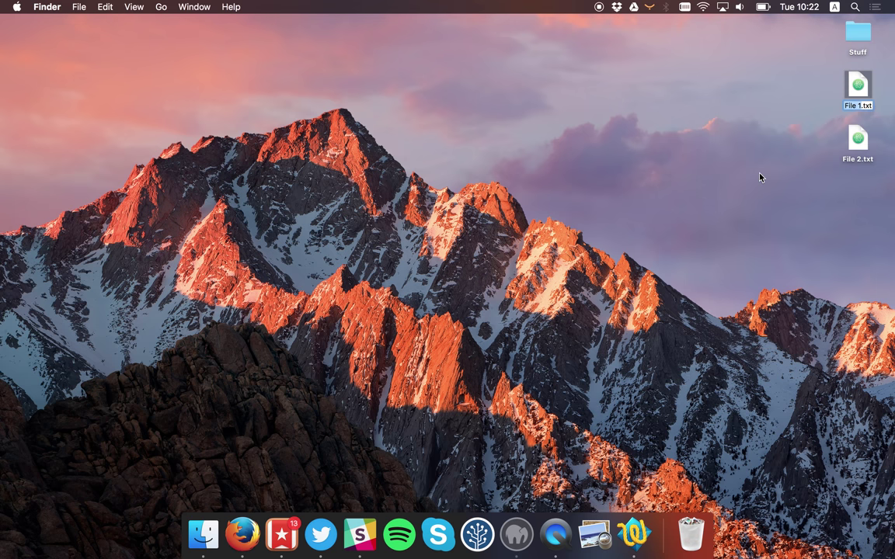
pyautogui.click(860, 88)
pyautogui.press('Return')
pyautogui.click(81, 7)
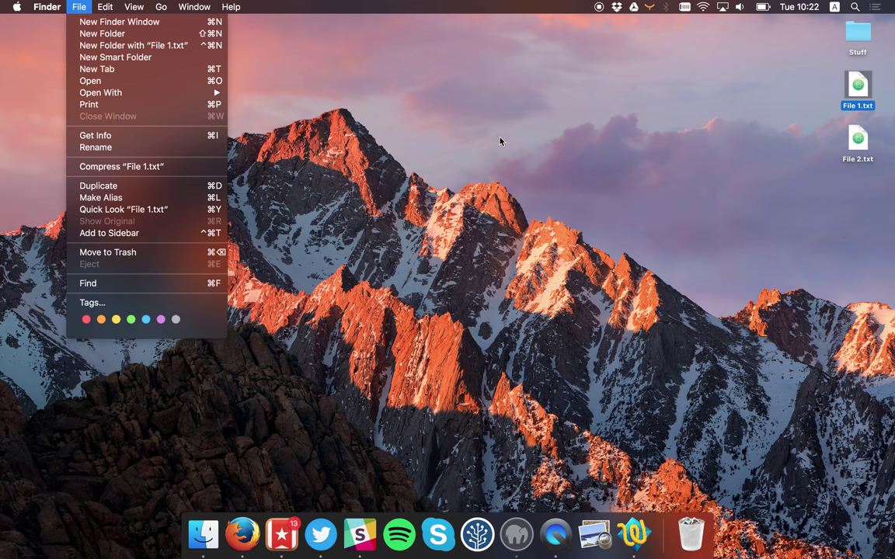
pyautogui.click(634, 135)
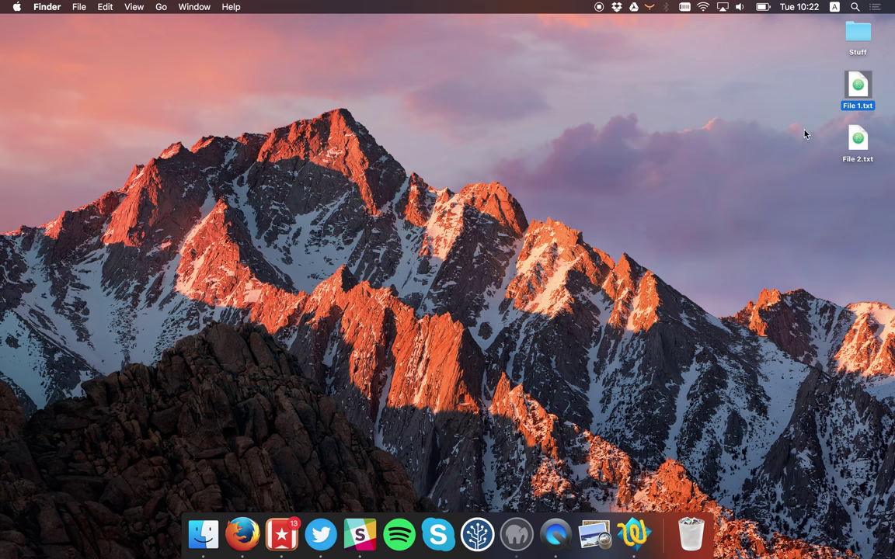
# Marquee-select File 1.txt and File 2.txt together on the desktop
pyautogui.click(822, 89)
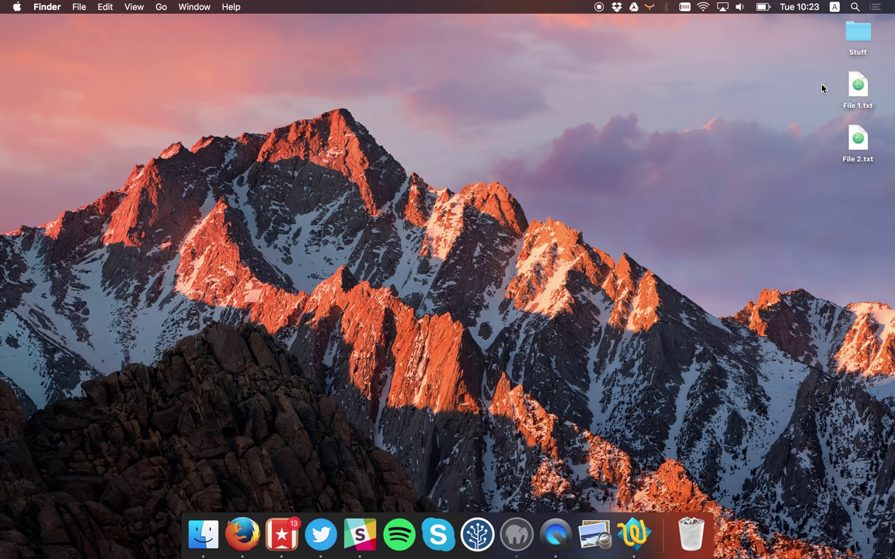
pyautogui.moveTo(822, 89); pyautogui.dragTo(860, 140)
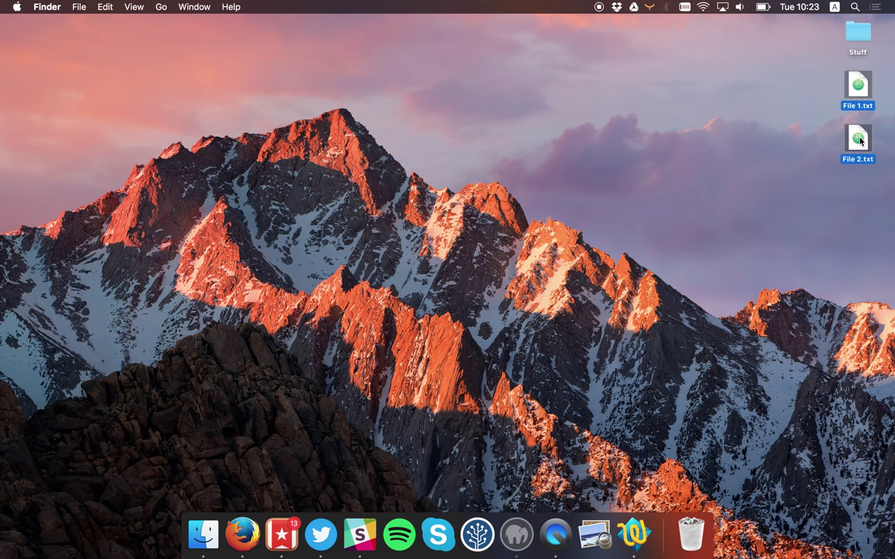
pyautogui.click(802, 117)
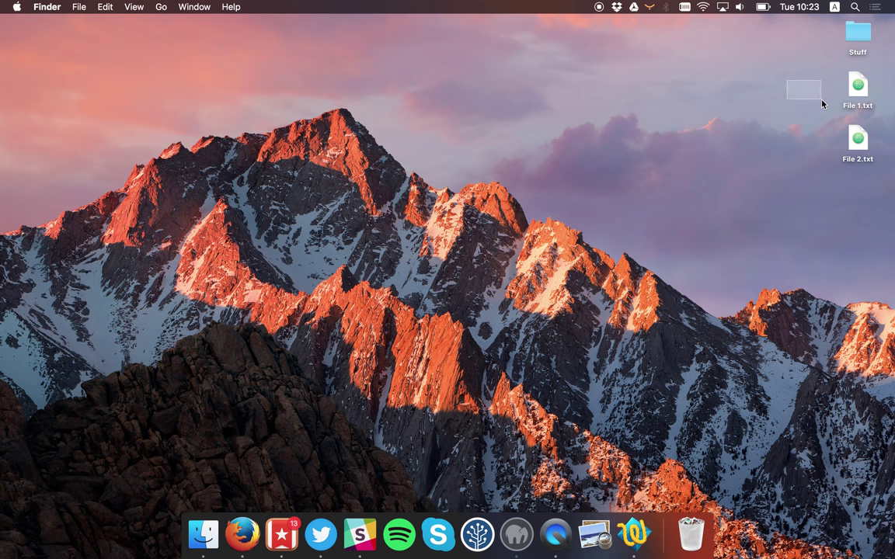
pyautogui.moveTo(822, 103); pyautogui.dragTo(885, 182)
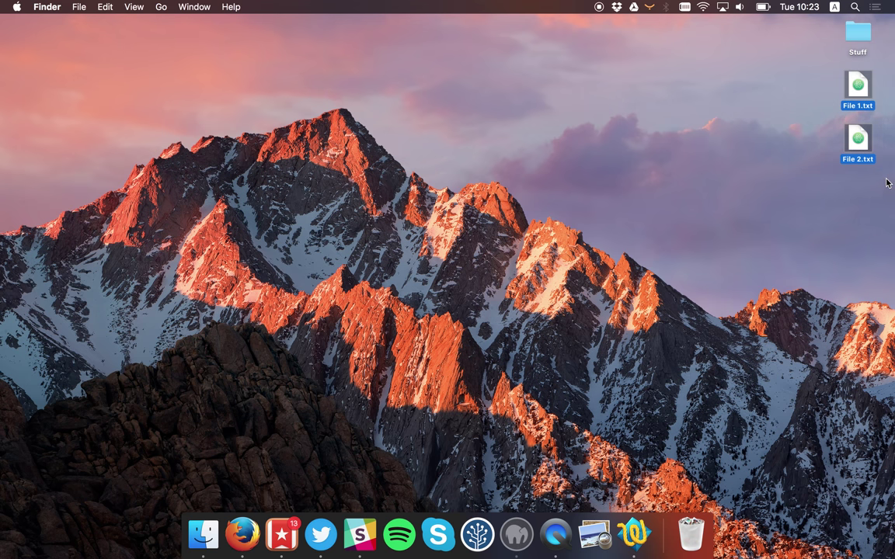
# Group both files into a new folder named 'My New Files' and move it into Stuff
pyautogui.rightClick(860, 88)
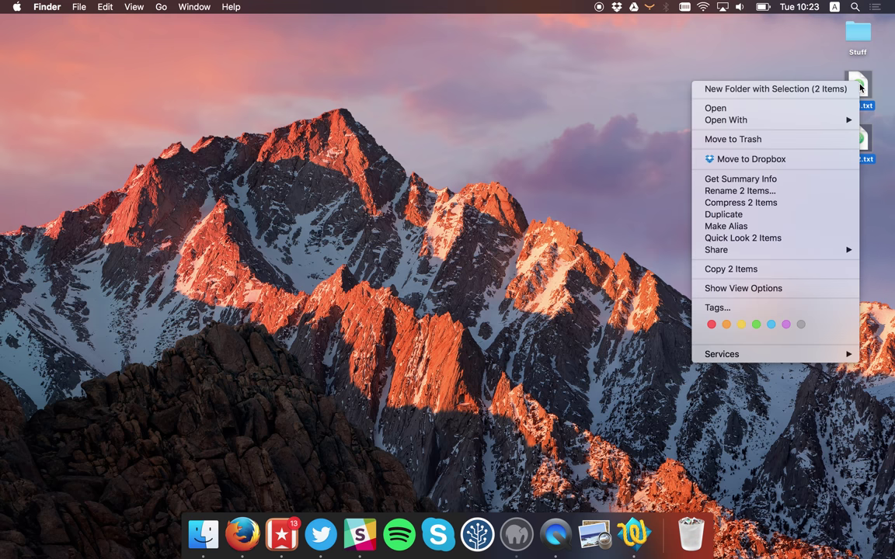
pyautogui.click(803, 89)
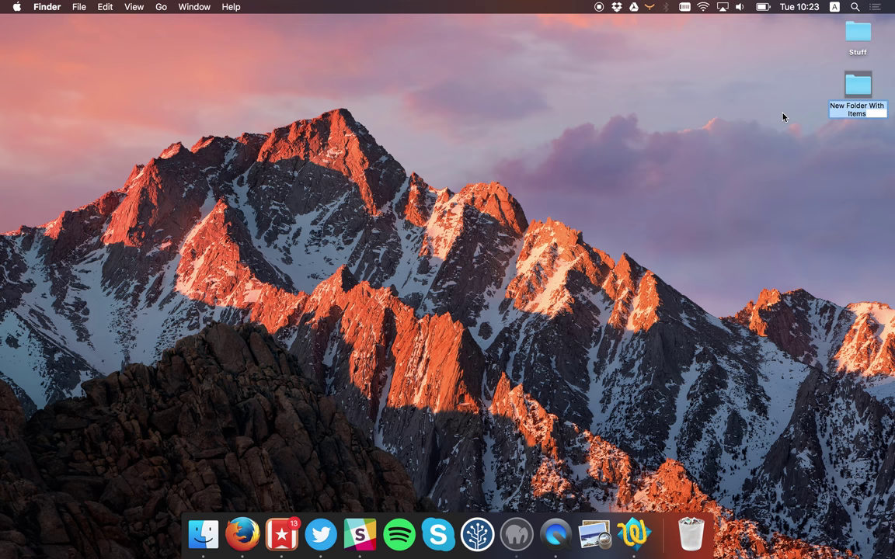
pyautogui.write('My')
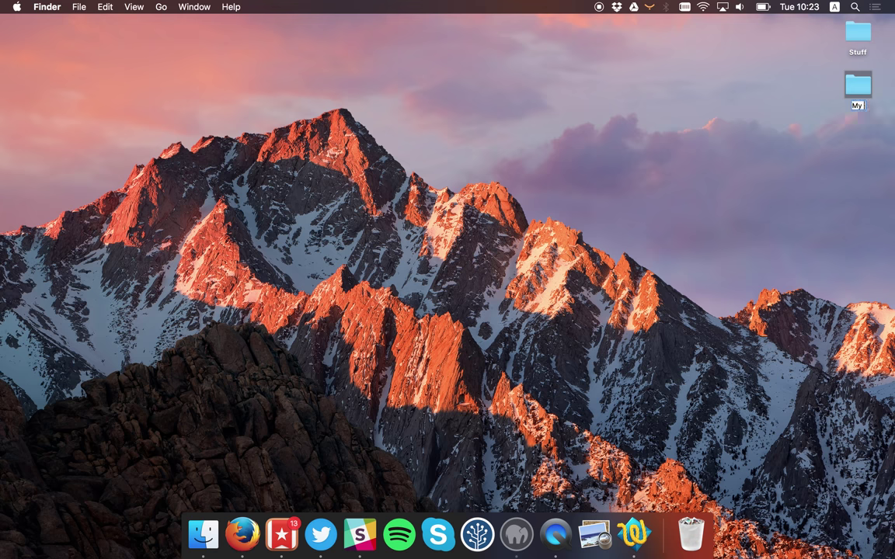
pyautogui.write(' New Files')
pyautogui.press('Return')
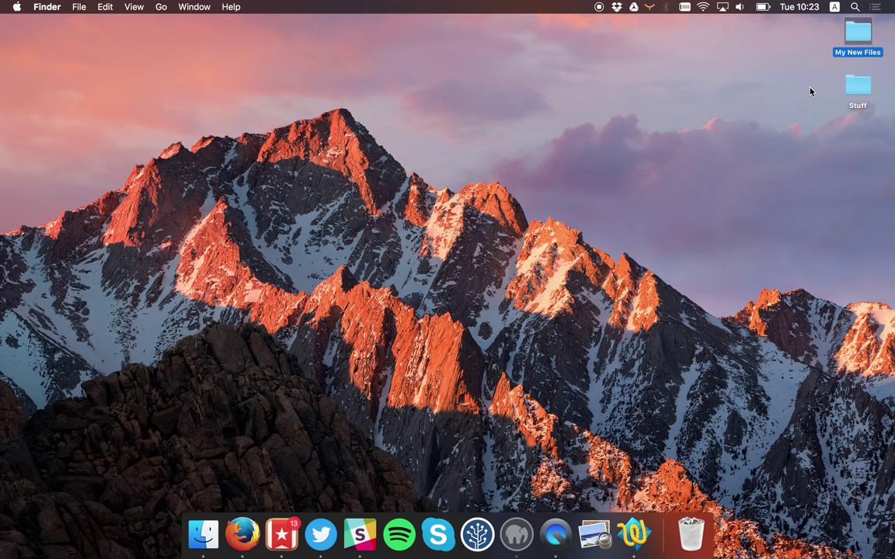
pyautogui.moveTo(858, 33)
pyautogui.mouseDown()
pyautogui.moveTo(771, 182)
pyautogui.moveTo(717, 516)
pyautogui.moveTo(835, 78)
pyautogui.moveTo(837, 31)
pyautogui.moveTo(856, 31)
pyautogui.mouseUp()
pyautogui.moveTo(856, 31); pyautogui.dragTo(857, 84)
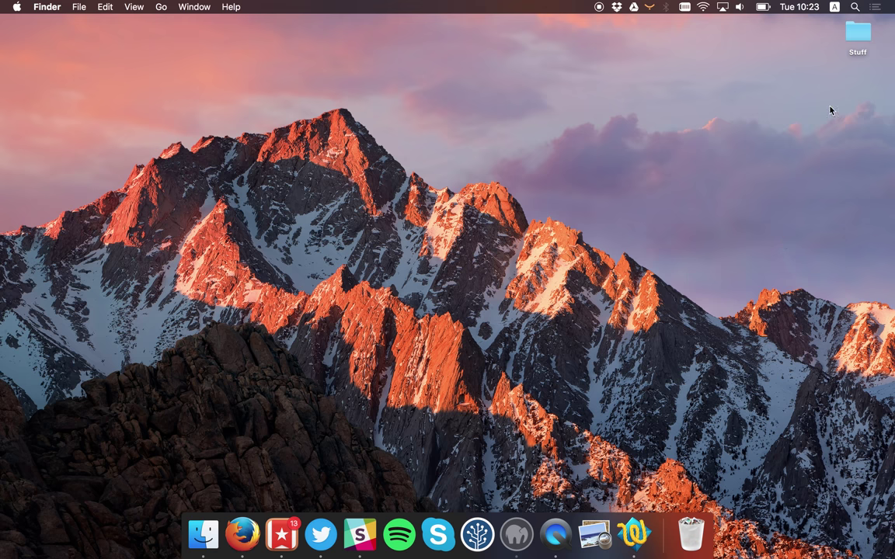
# Search Spotlight for 'firefox' and launch Firefox from the results
pyautogui.click(854, 8)
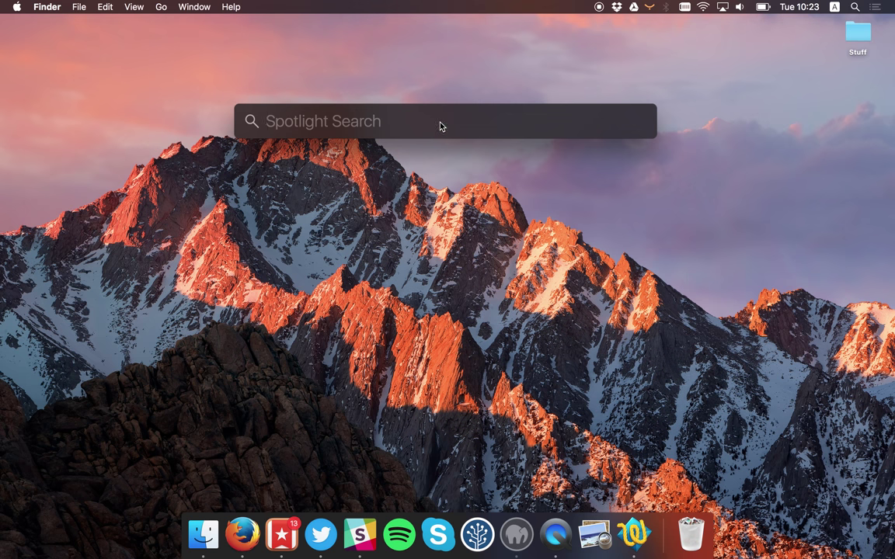
pyautogui.write('firefox')
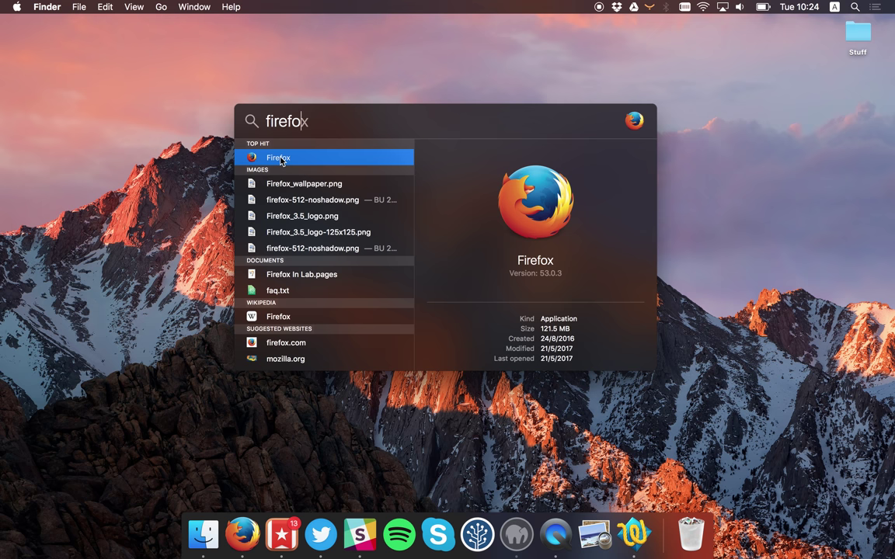
pyautogui.click(280, 158)
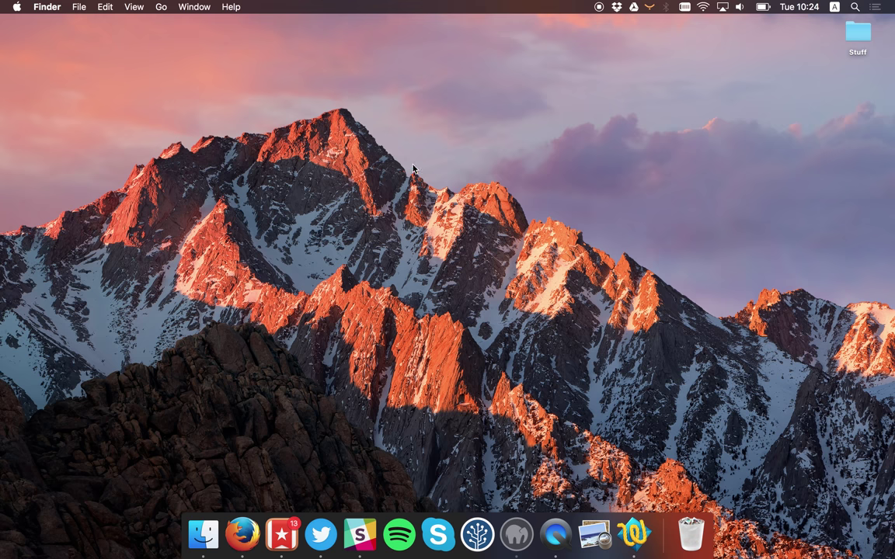
# Launch TextWrangler via a Spotlight search for 'text', then search Spotlight for 'stuff'
pyautogui.press('super+space')
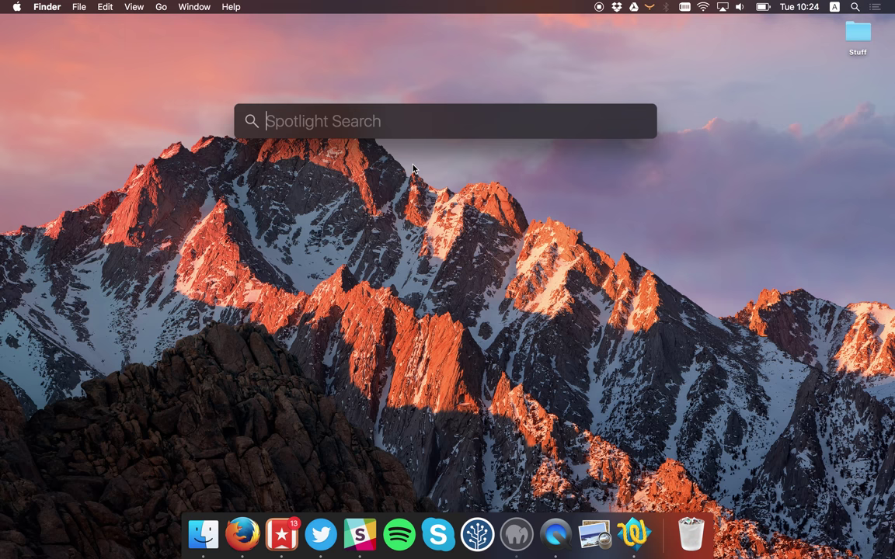
pyautogui.write('text')
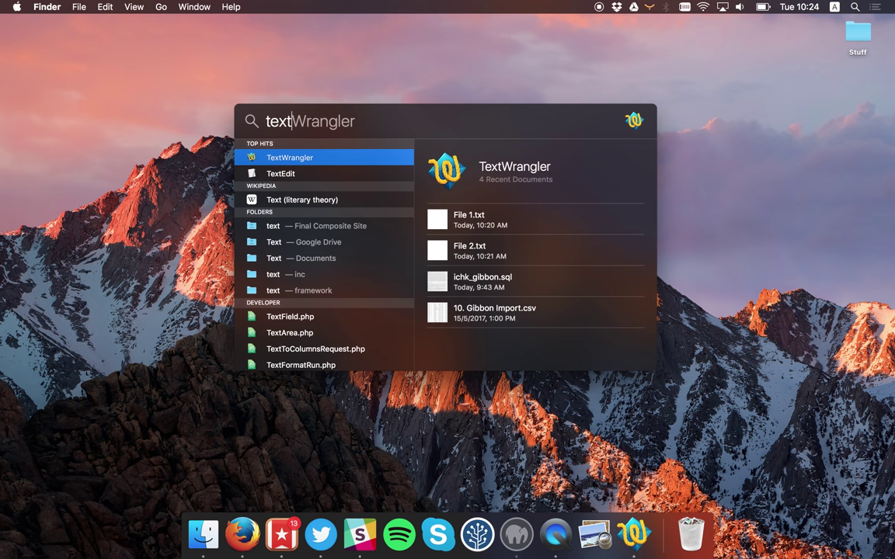
pyautogui.press('Return')
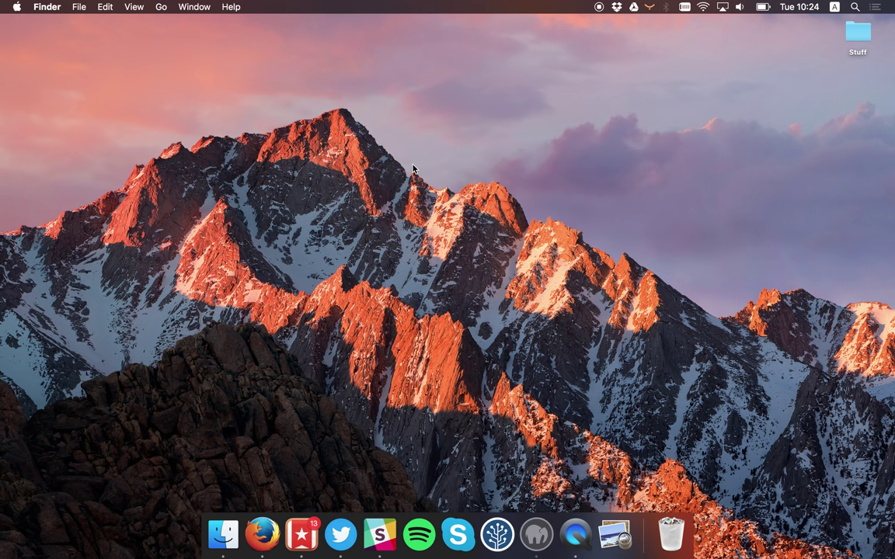
pyautogui.press('super+space')
pyautogui.write('stuff')
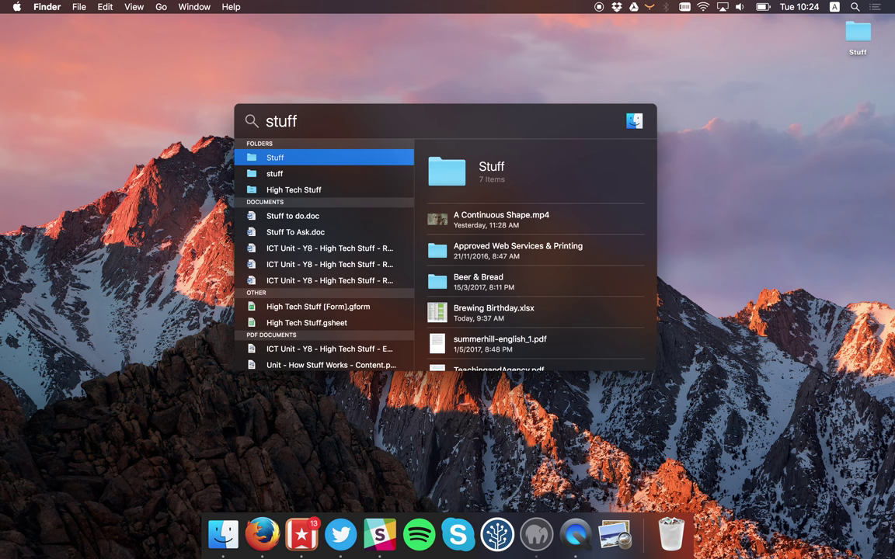
pyautogui.press('BackSpace')
pyautogui.press('BackSpace')
pyautogui.press('BackSpace')
pyautogui.press('BackSpace')
pyautogui.press('BackSpace')
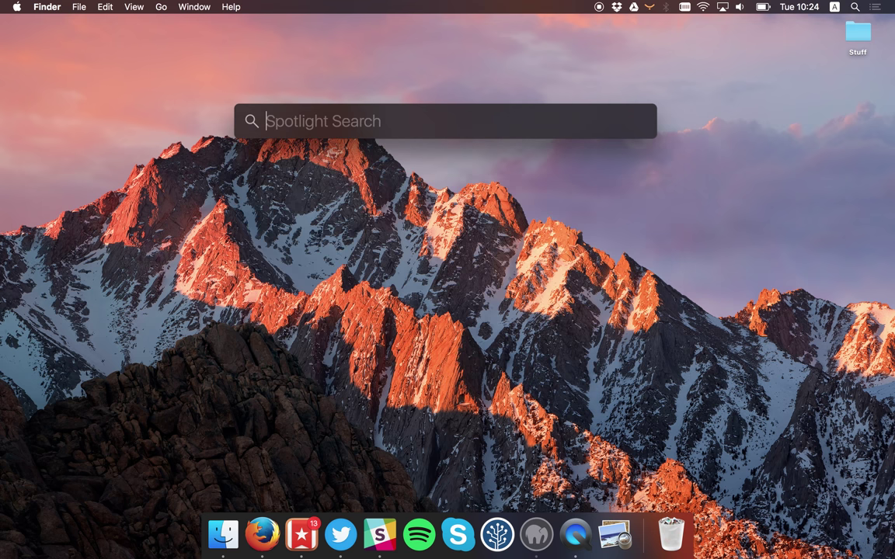
pyautogui.write('10 *')
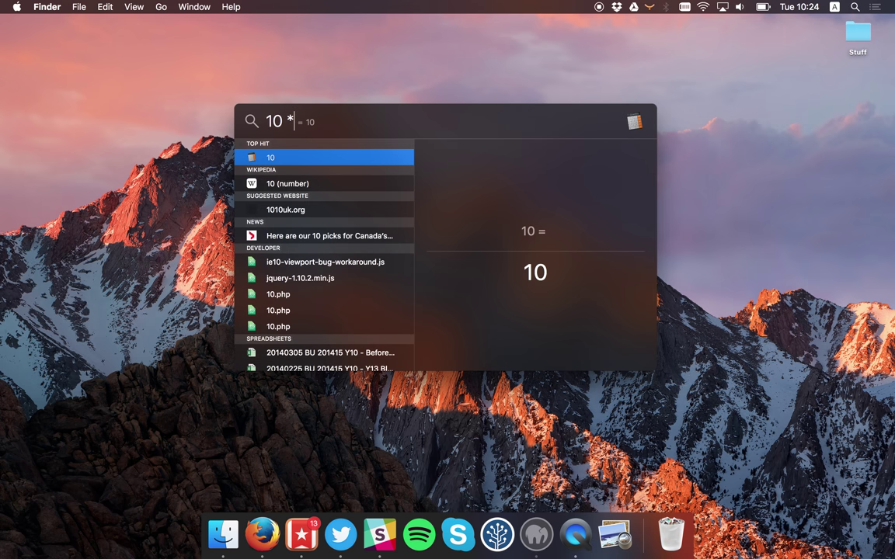
pyautogui.write('22 +5')
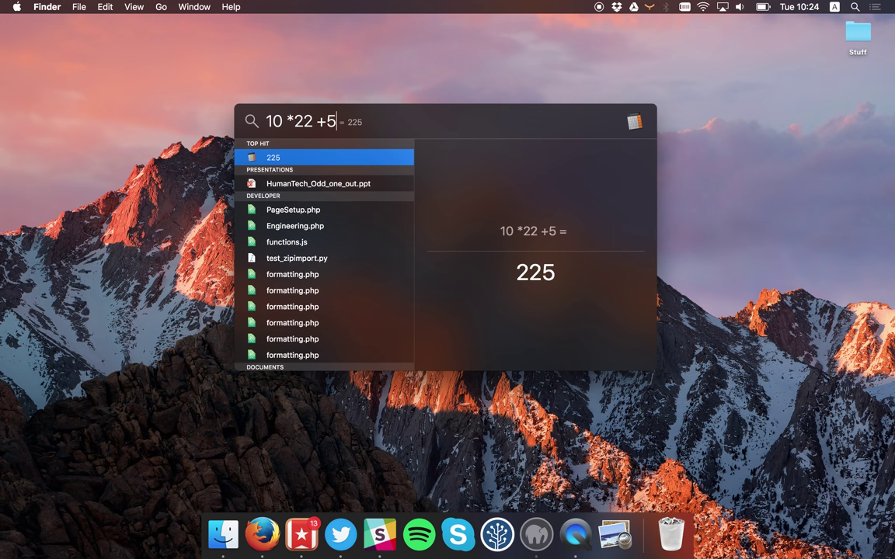
pyautogui.press('BackSpace')
pyautogui.press('BackSpace')
pyautogui.press('BackSpace')
pyautogui.press('BackSpace')
pyautogui.press('BackSpace')
pyautogui.press('BackSpace')
pyautogui.press('BackSpace')
pyautogui.press('BackSpace')
pyautogui.press('BackSpace')
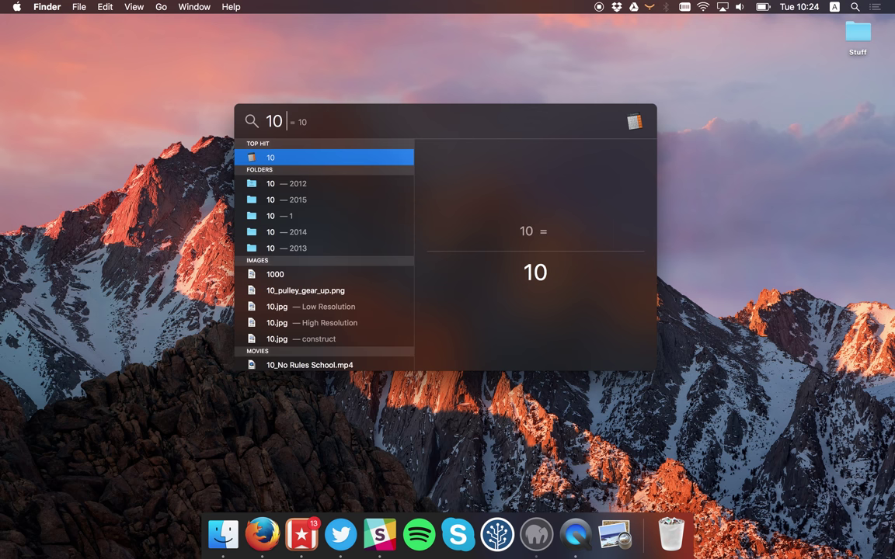
pyautogui.write('1 usd in hkd')
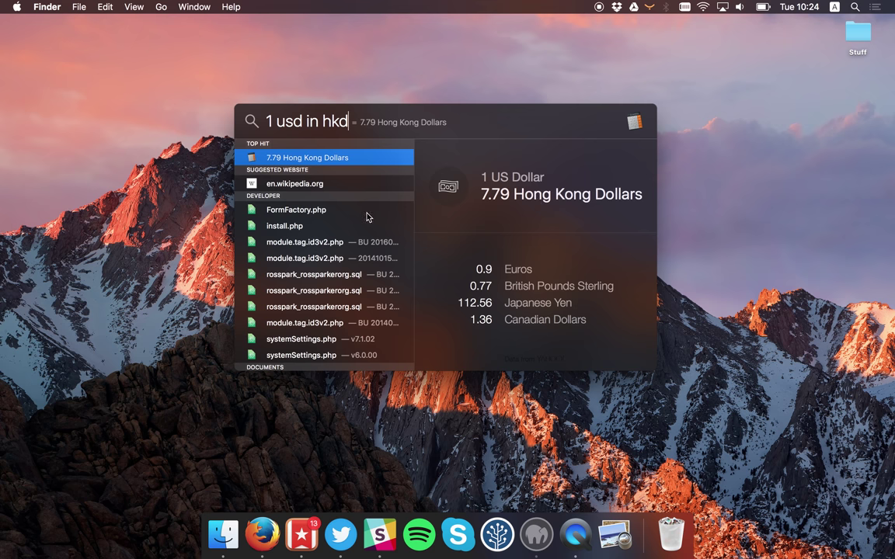
pyautogui.press('Escape')
pyautogui.press('Escape')
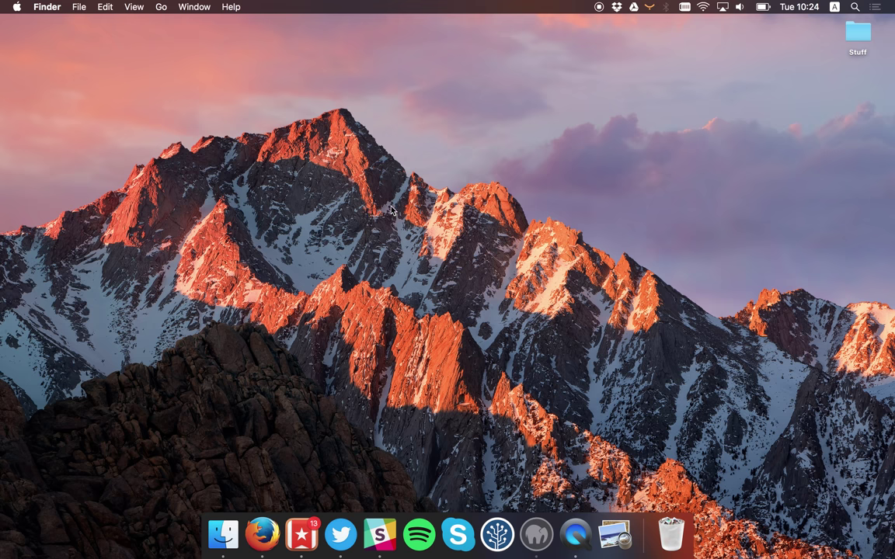